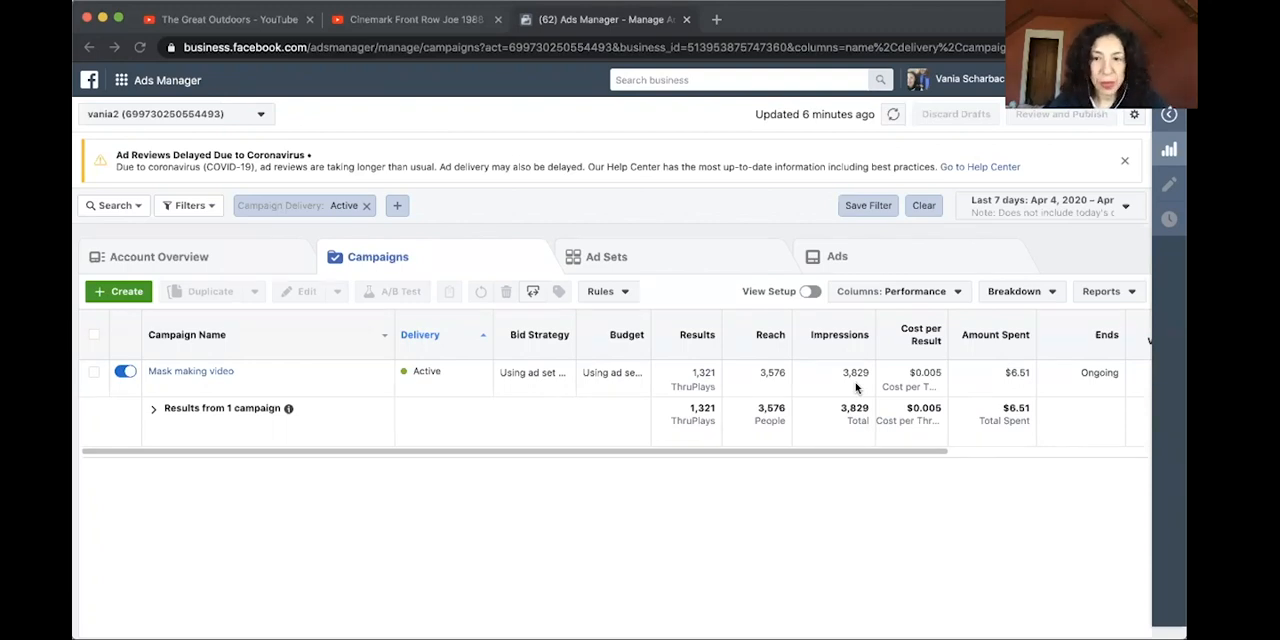
# Show the campaign table with the Video Engagement column set.
pyautogui.hscroll(1, 856, 388)
pyautogui.hscroll(1, 958, 404)
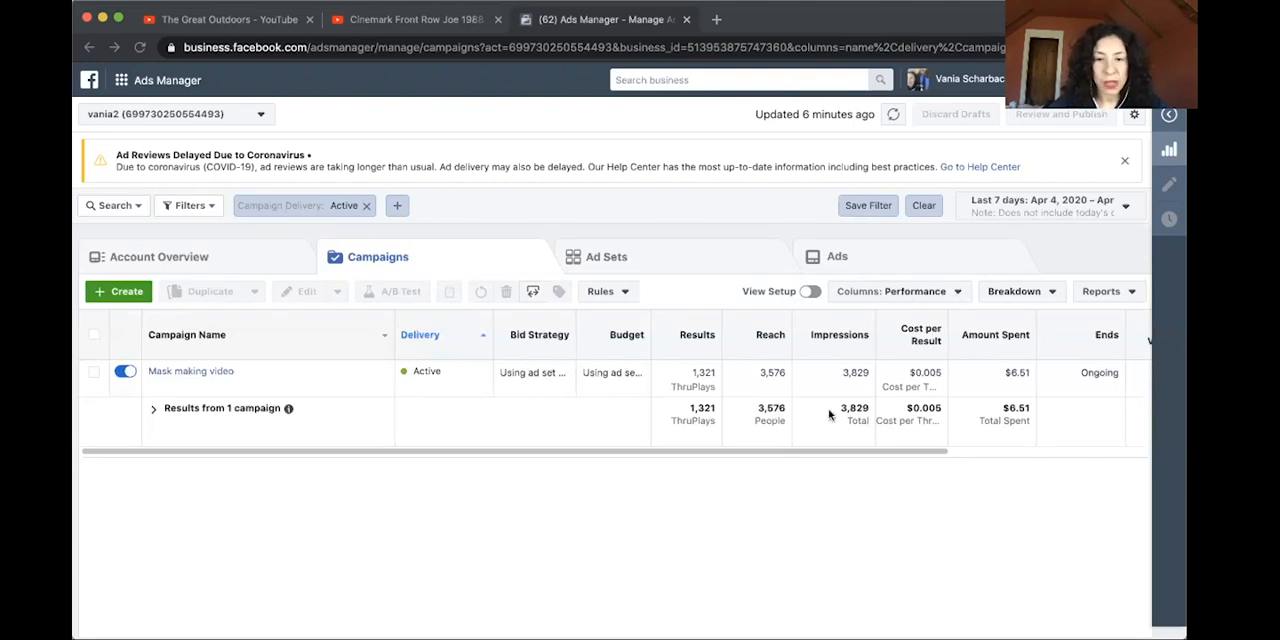
pyautogui.click(958, 292)
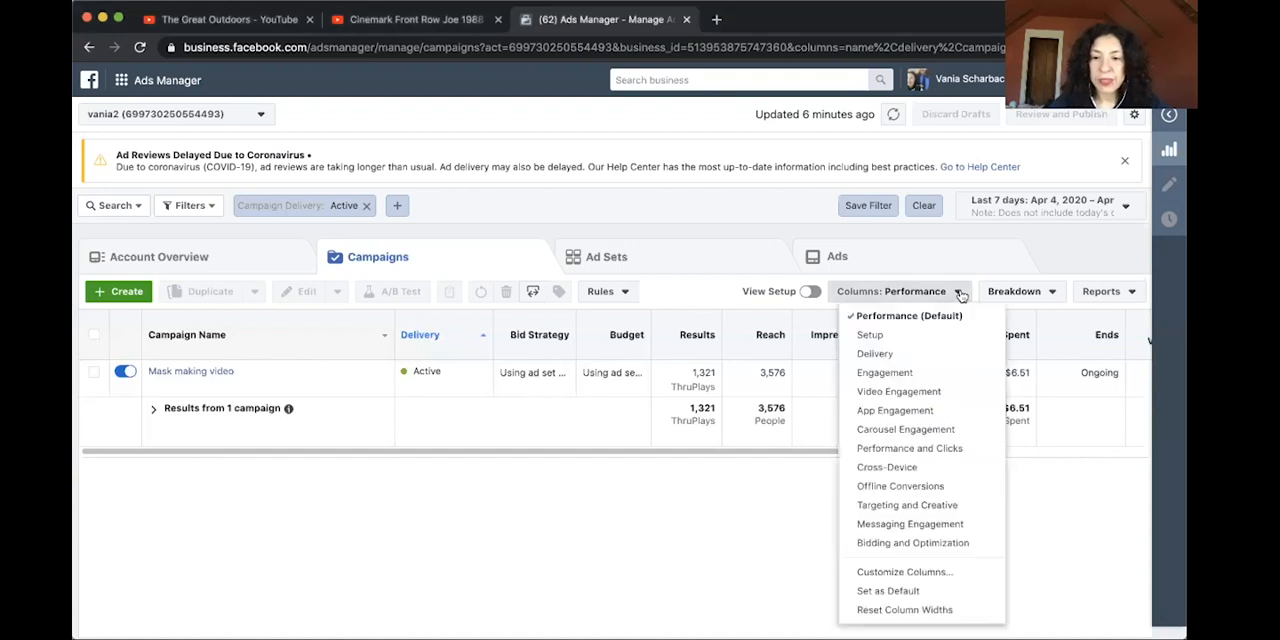
pyautogui.click(933, 391)
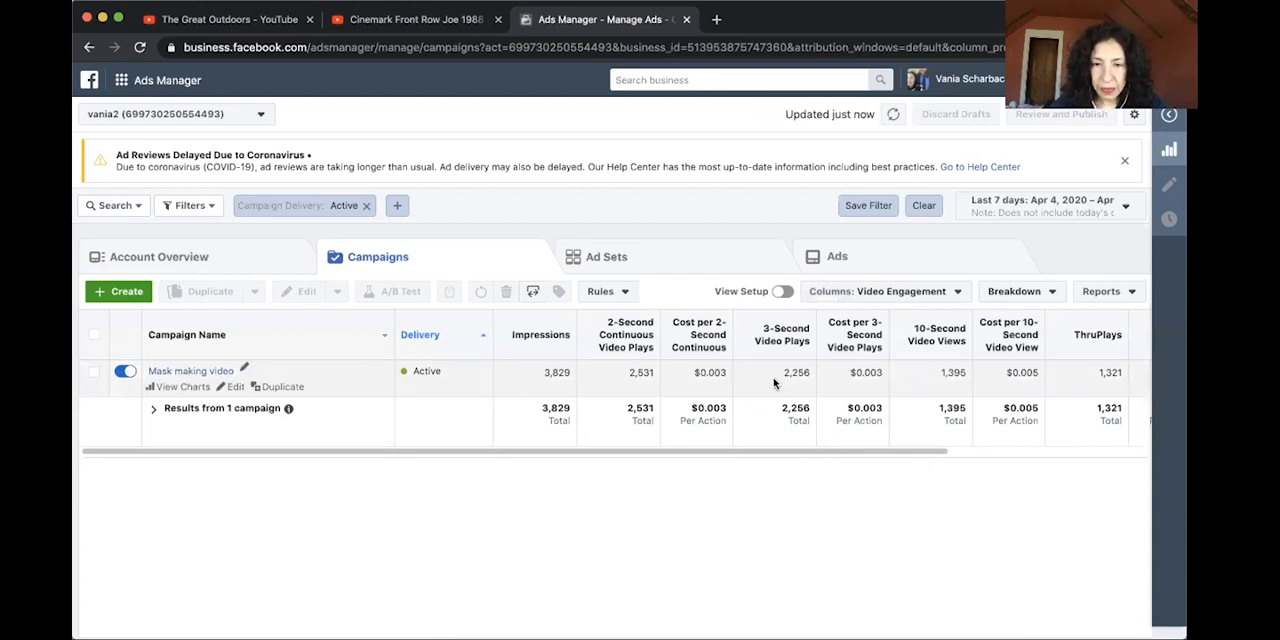
# Examine the Mask making video campaign's video metrics, from the timed video plays through the plays at 25% to 100%.
pyautogui.moveTo(784, 344)
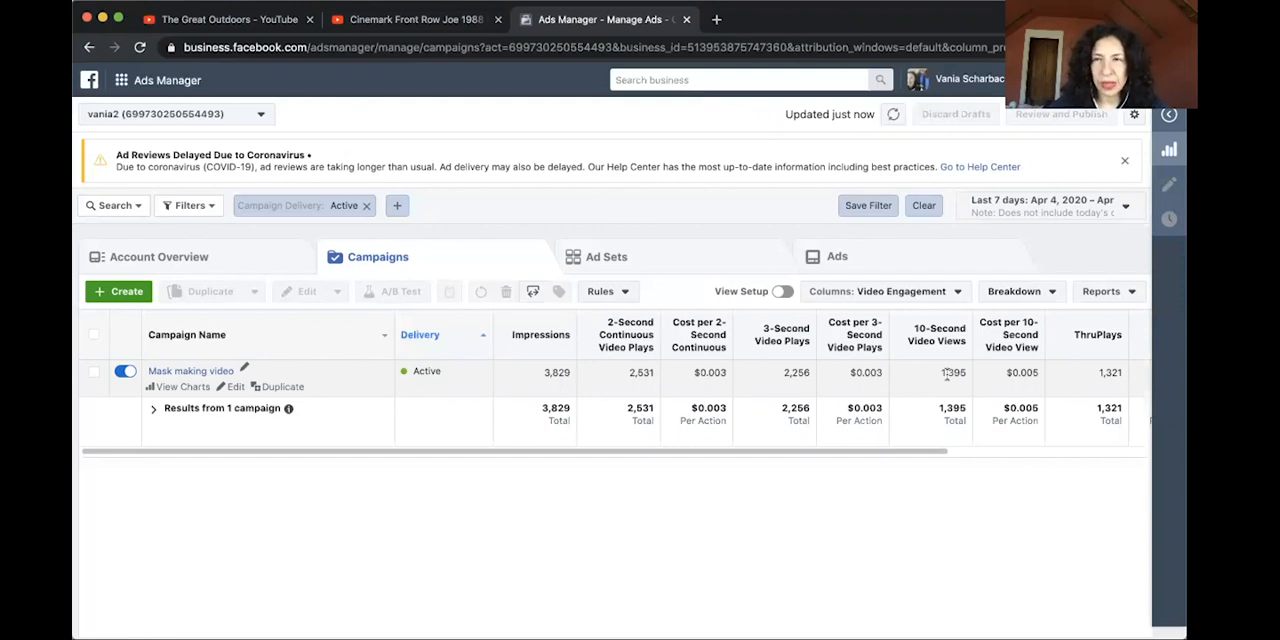
pyautogui.hscroll(2, 946, 373)
pyautogui.hscroll(4, 947, 379)
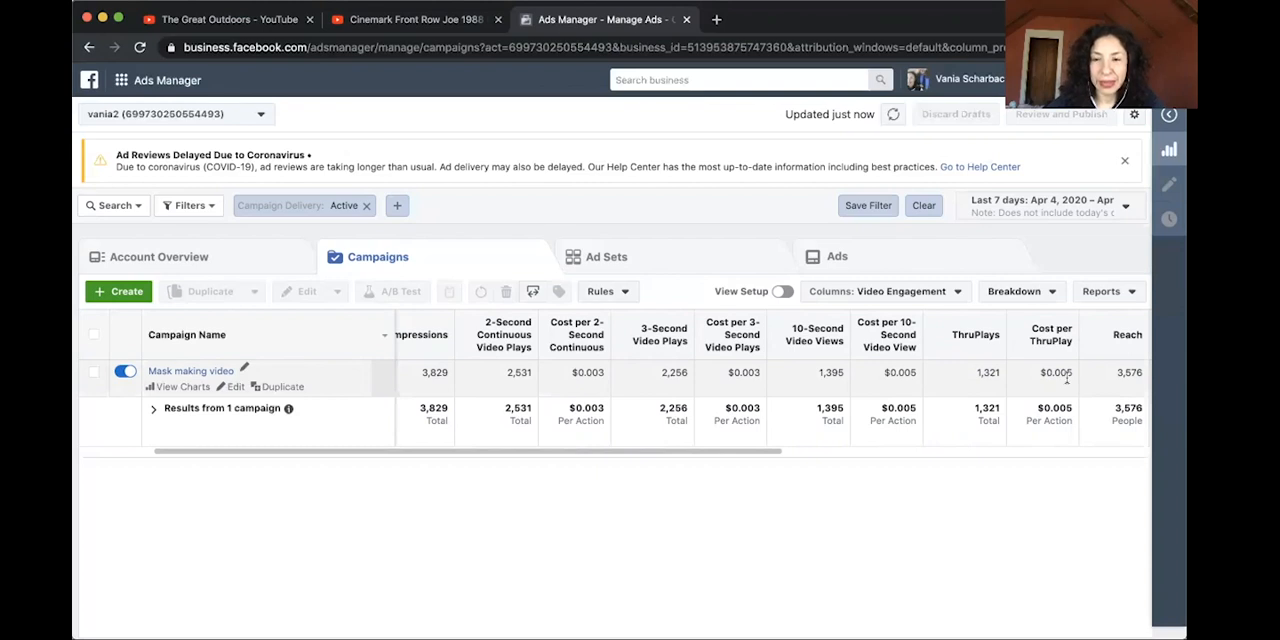
pyautogui.hscroll(5, 1066, 377)
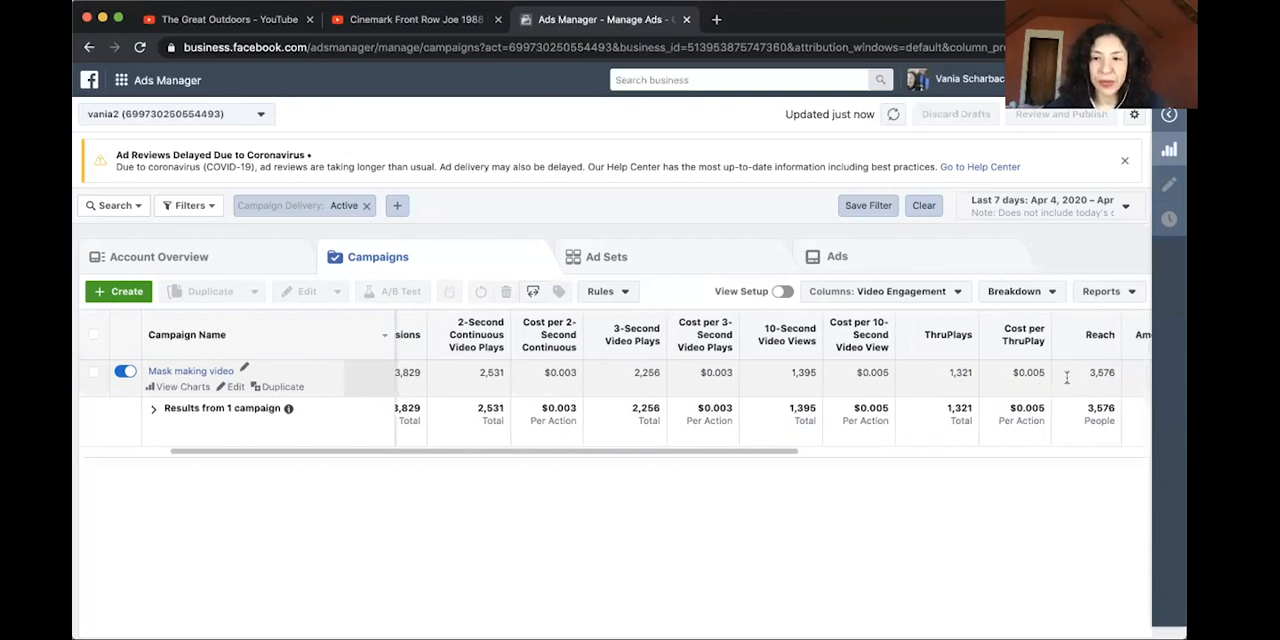
pyautogui.hscroll(7, 1066, 375)
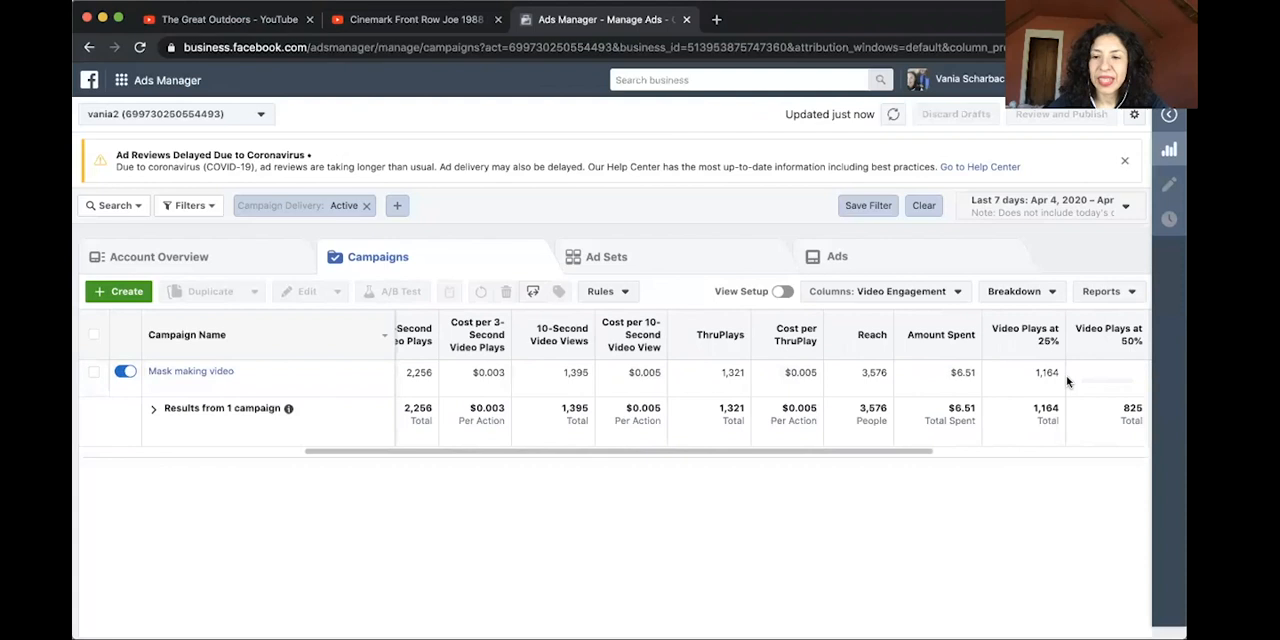
pyautogui.hscroll(10, 1066, 375)
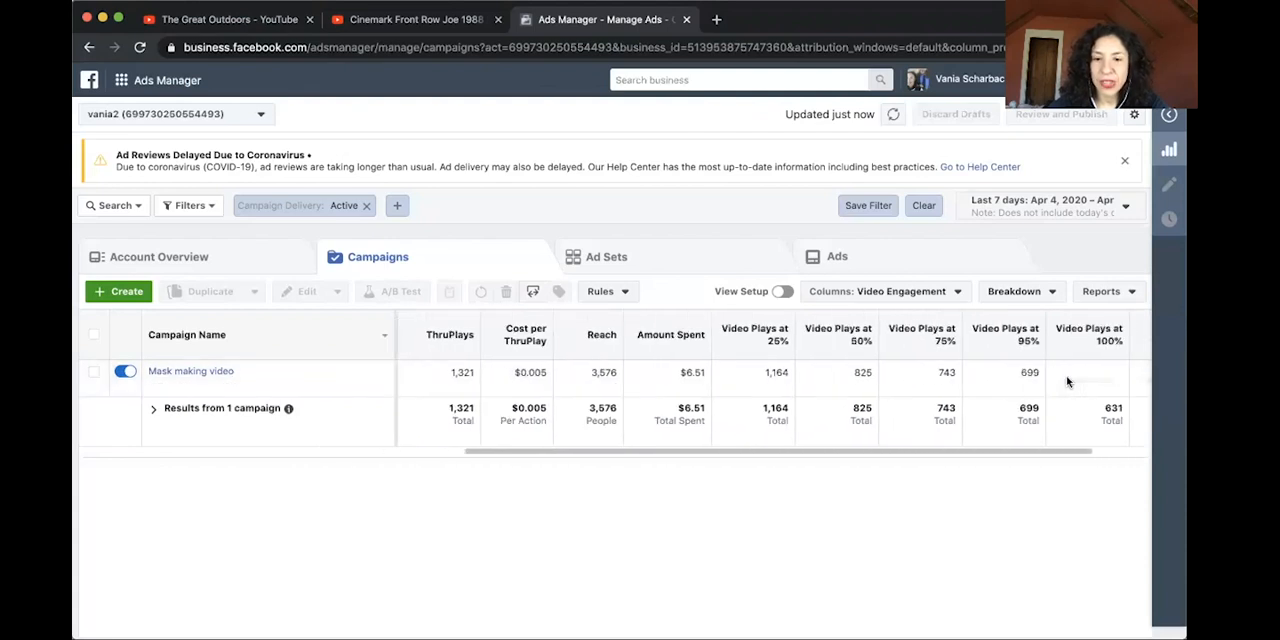
pyautogui.hscroll(2, 1066, 375)
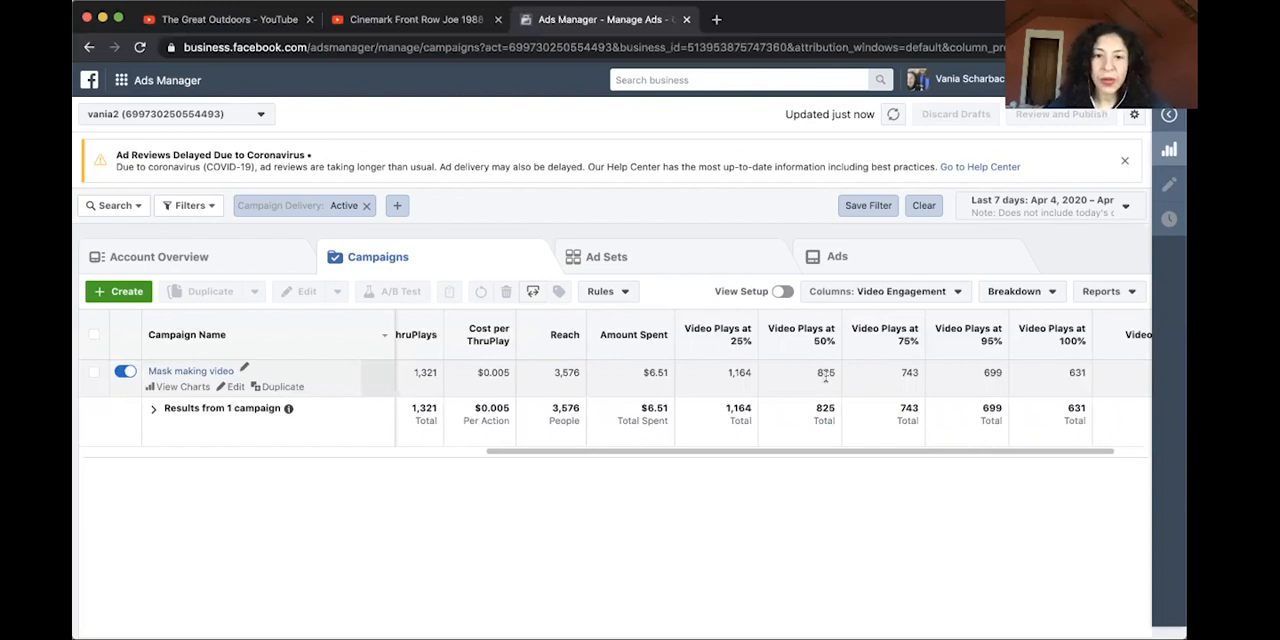
# Go to the Audiences page of the ad account, dismissing the ad blocker notices.
pyautogui.click(90, 81)
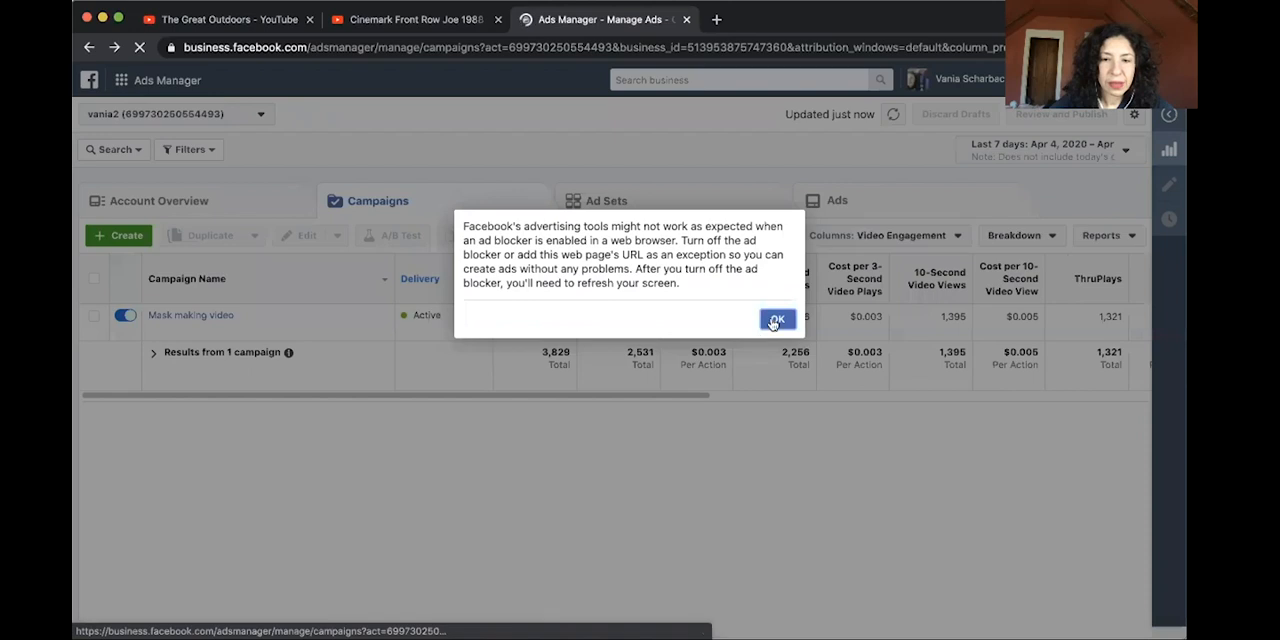
pyautogui.click(773, 323)
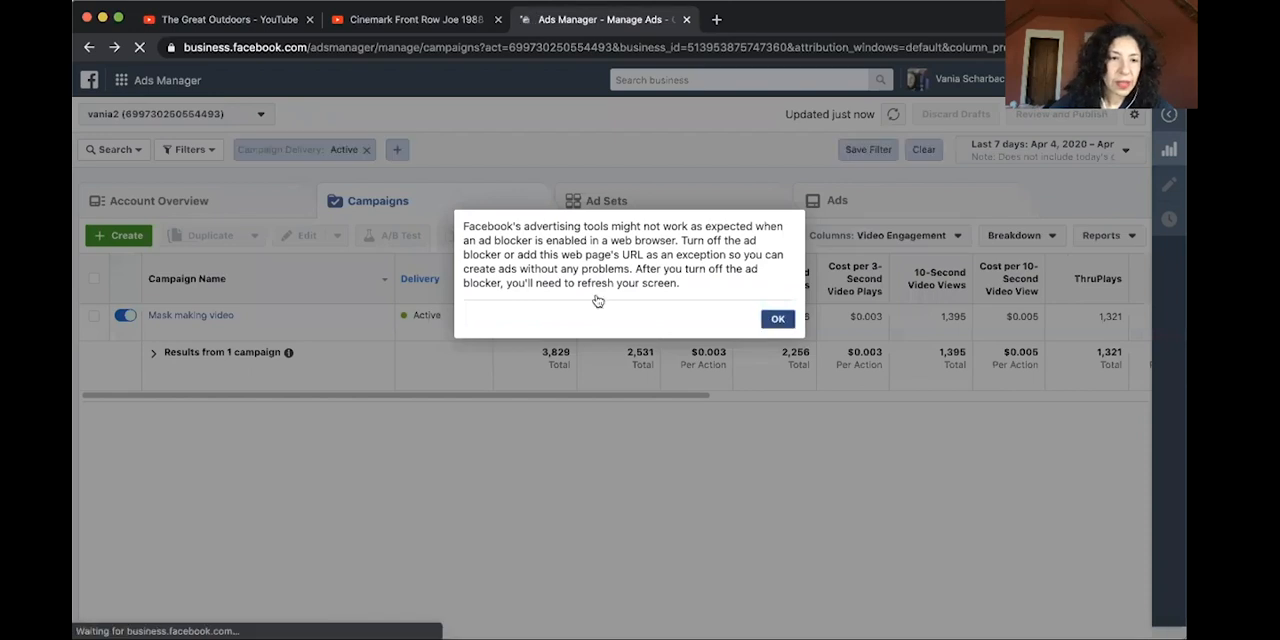
pyautogui.click(121, 82)
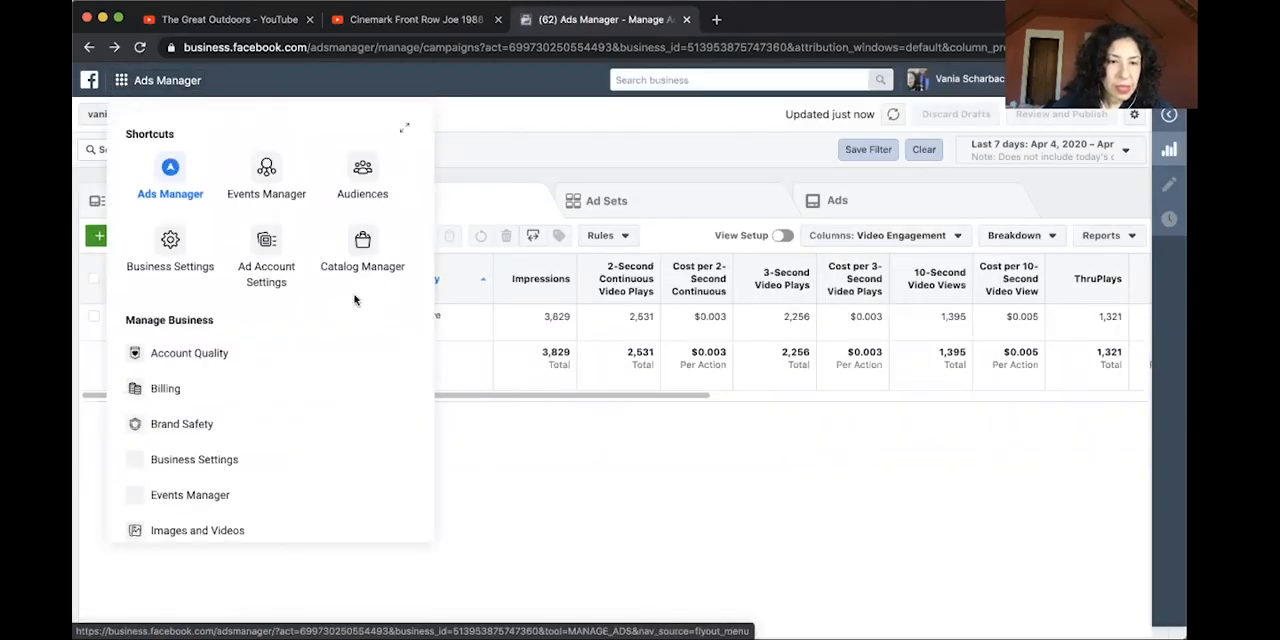
pyautogui.click(362, 176)
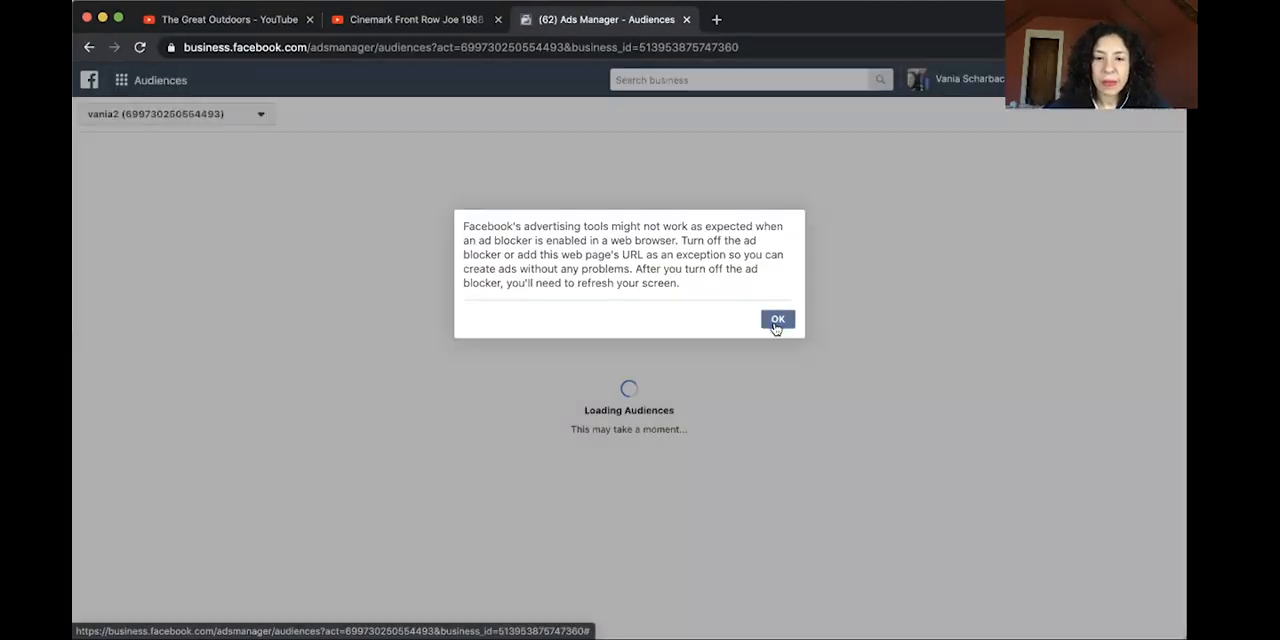
pyautogui.click(775, 322)
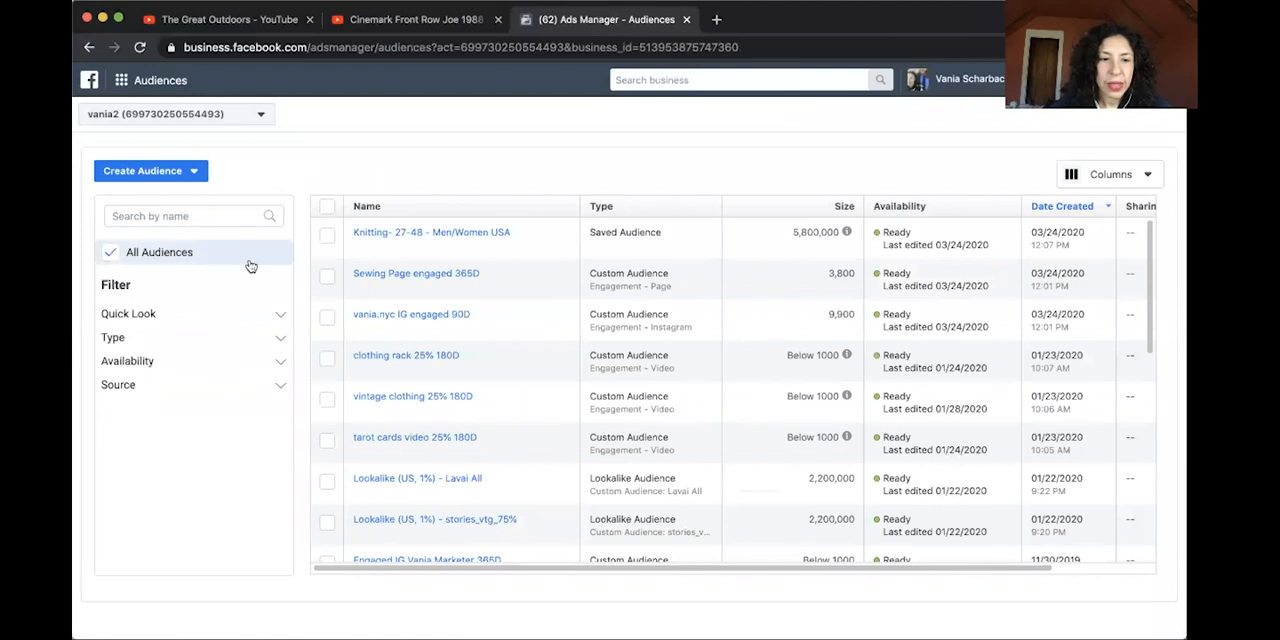
# Start a new custom audience that uses Video as its Facebook source.
pyautogui.click(195, 174)
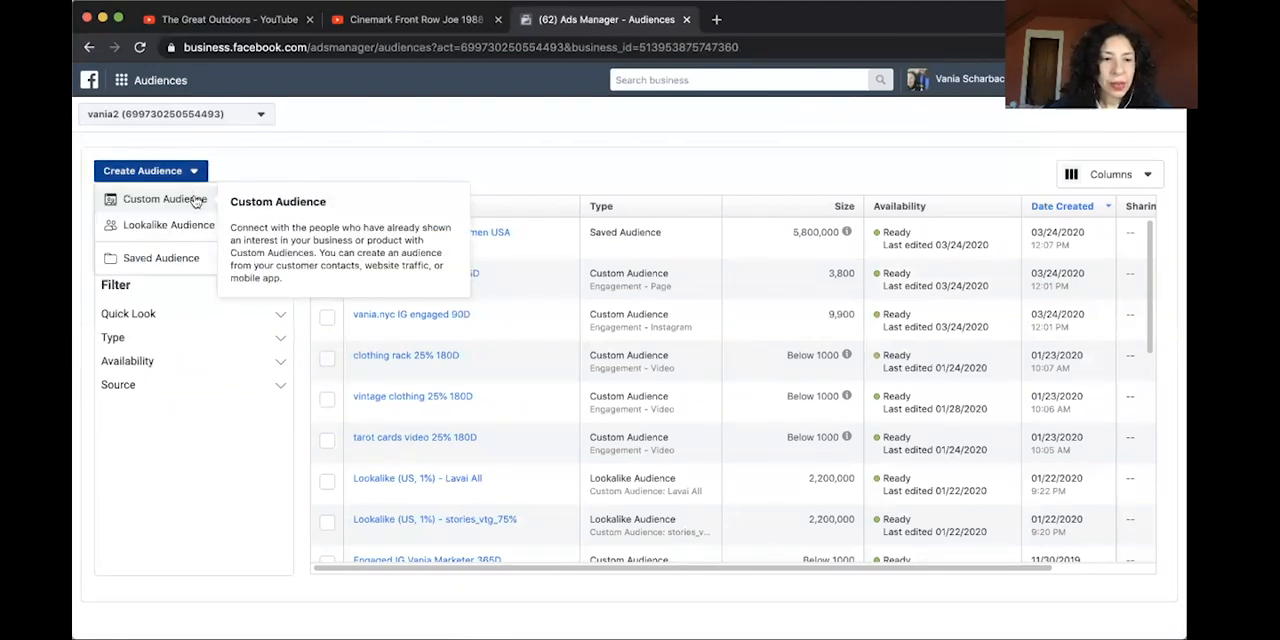
pyautogui.click(195, 200)
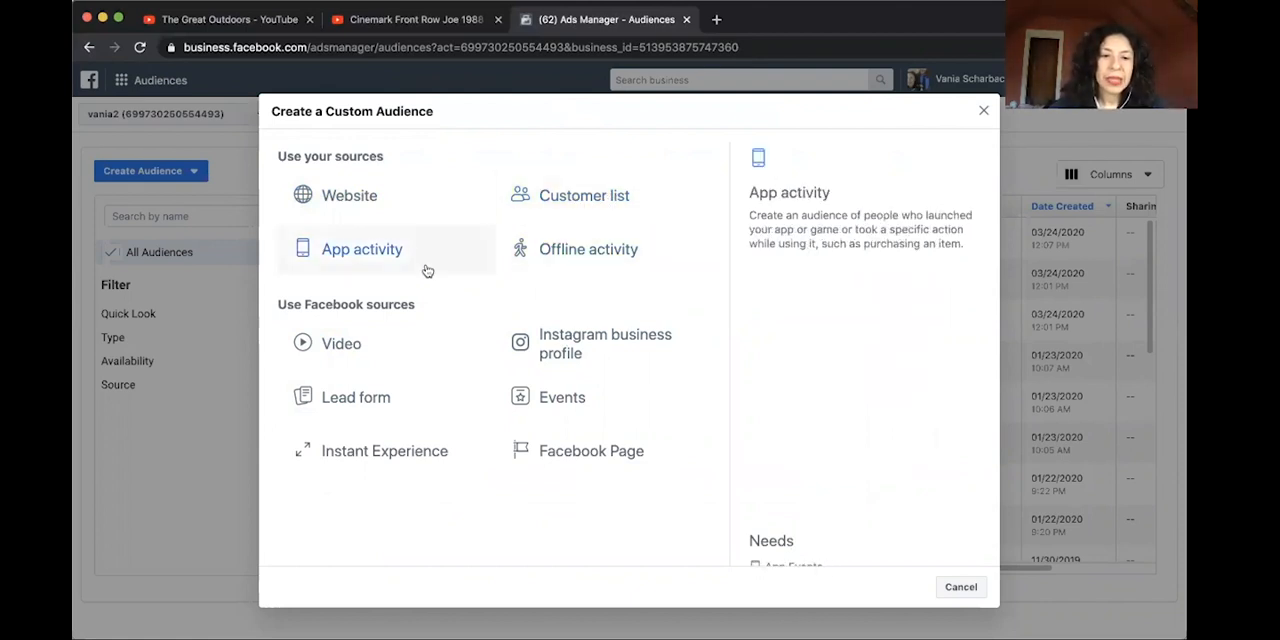
pyautogui.click(337, 346)
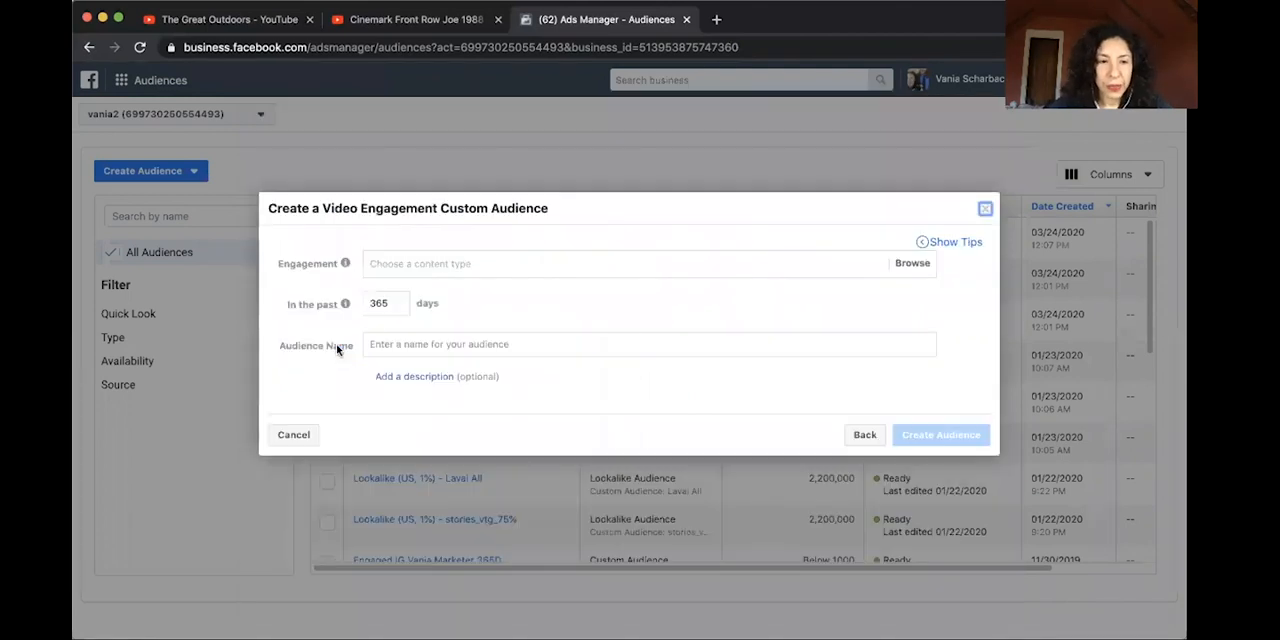
# Set the audience's engagement to people who have watched at 50% of the video, within the past 90 days.
pyautogui.click(406, 260)
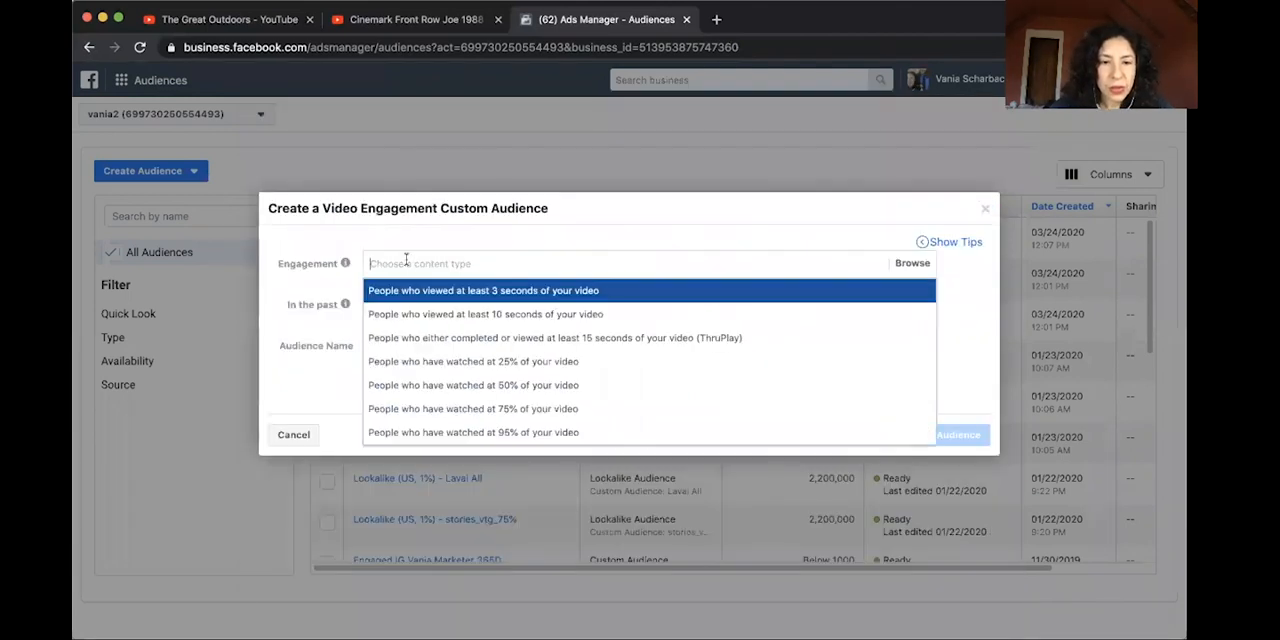
pyautogui.click(427, 386)
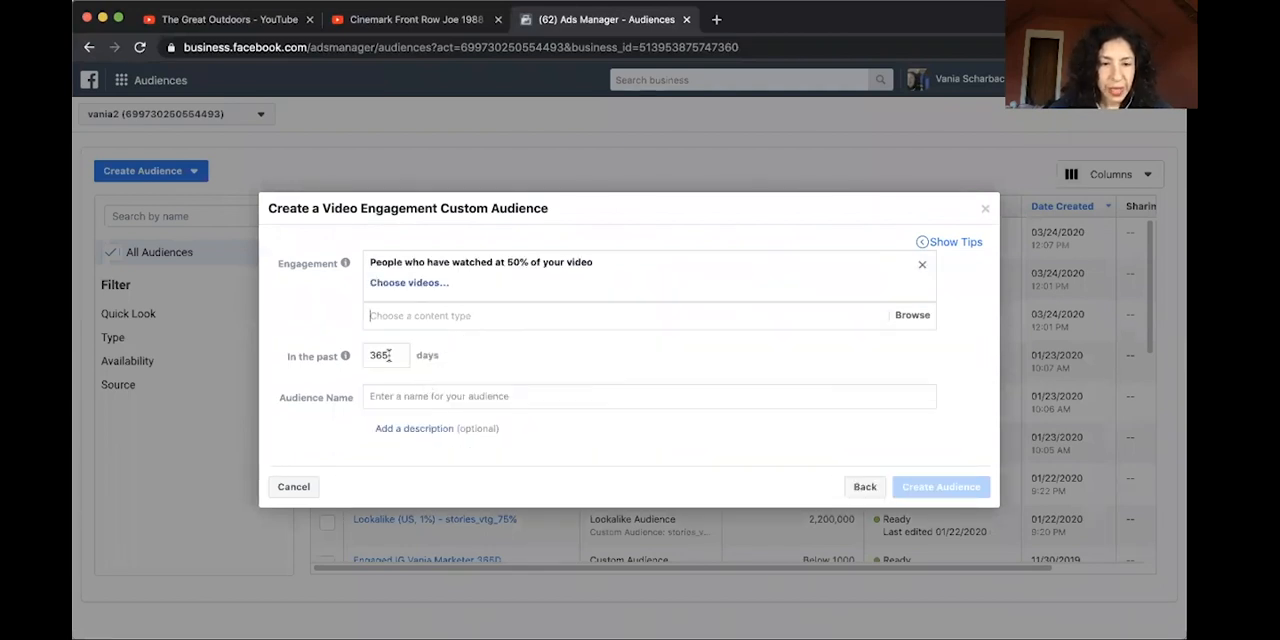
pyautogui.doubleClick(386, 355)
pyautogui.write('90')
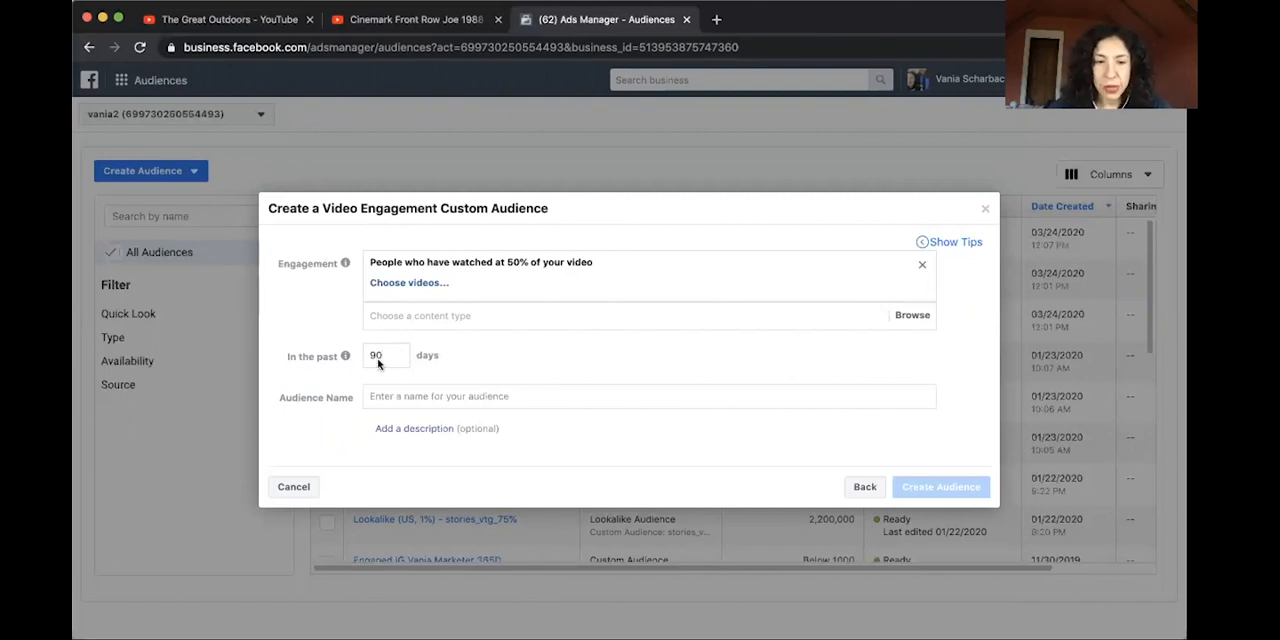
# Choose the video "Are you sewing masks?" from the Sewing Projects Facebook page as the audience's engagement video.
pyautogui.click(429, 284)
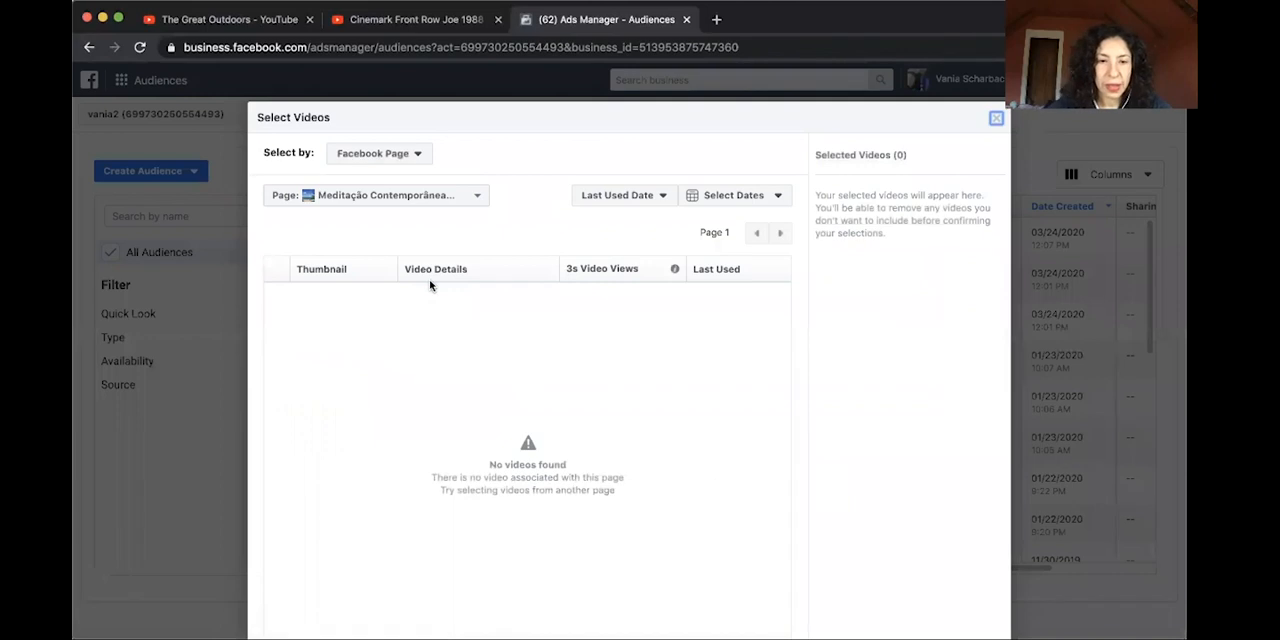
pyautogui.click(477, 196)
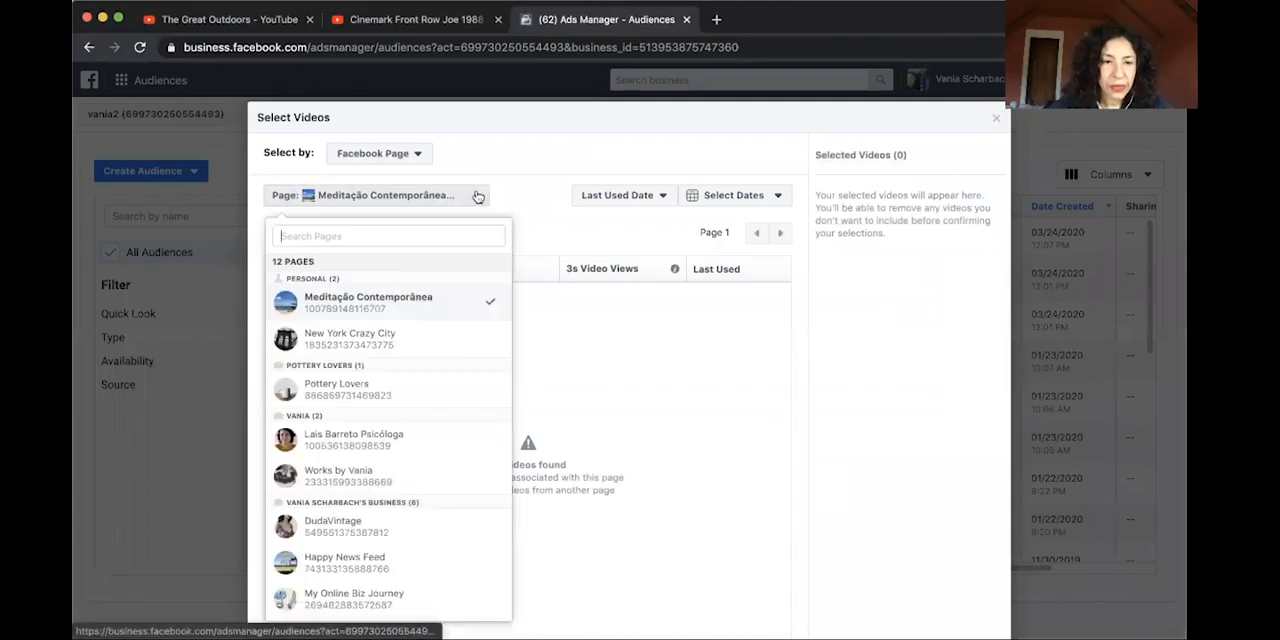
pyautogui.scroll(-2, 380, 370)
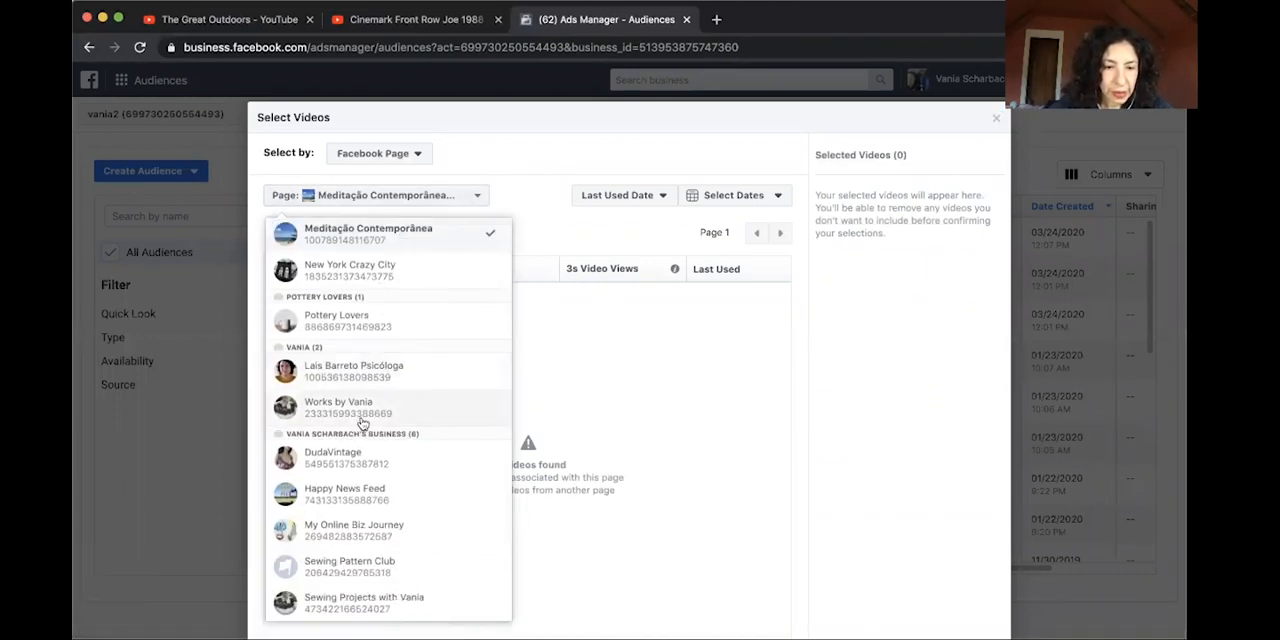
pyautogui.scroll(-1, 362, 423)
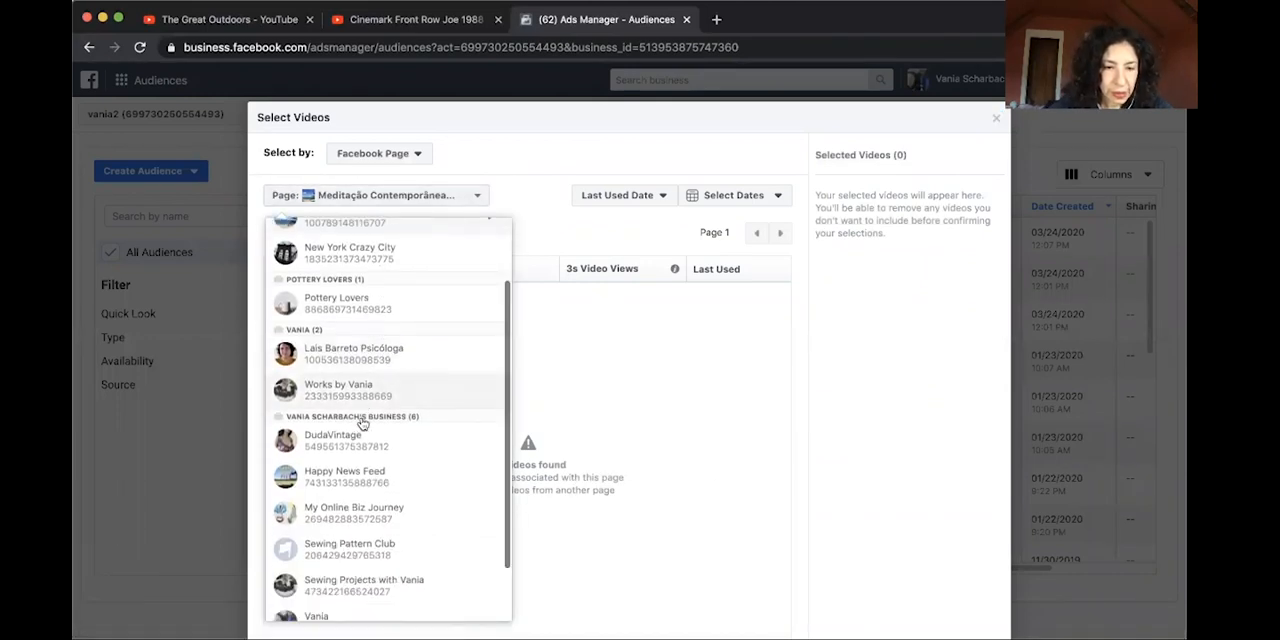
pyautogui.click(355, 582)
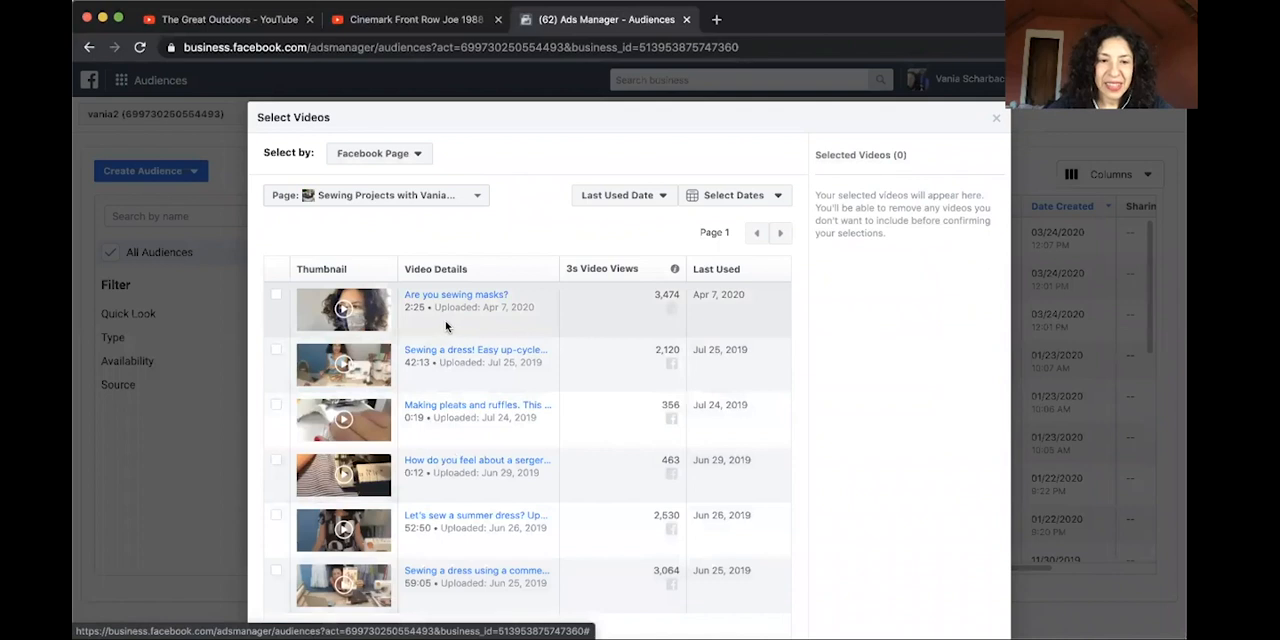
pyautogui.click(277, 295)
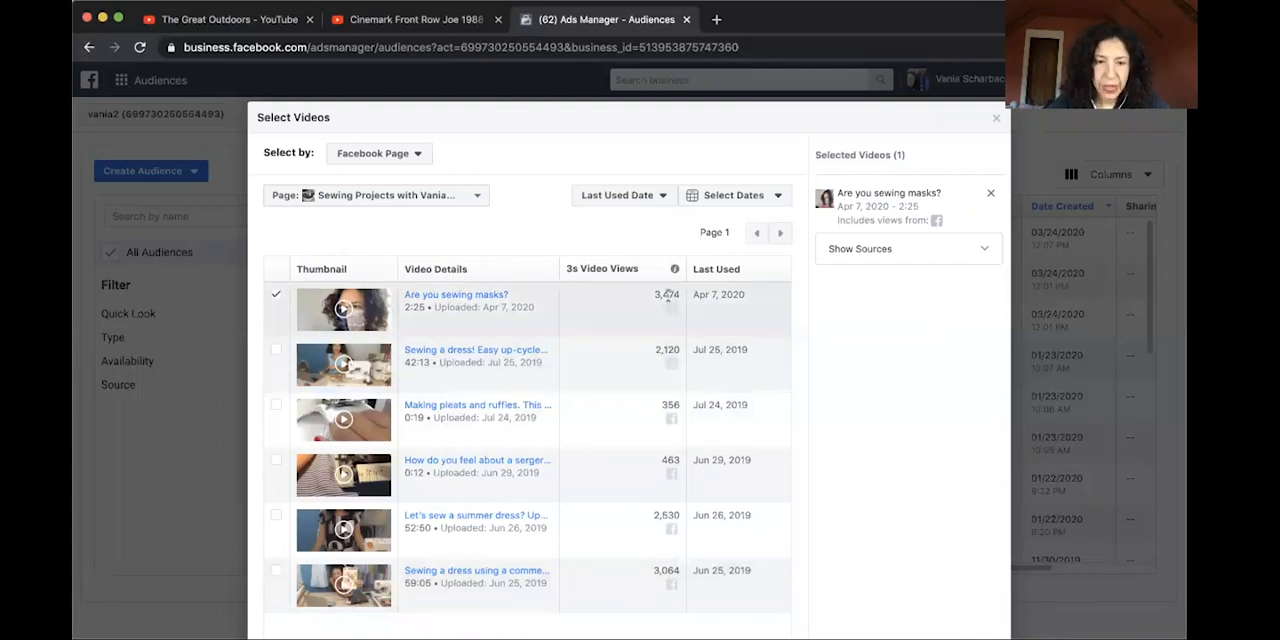
pyautogui.scroll(-2, 726, 347)
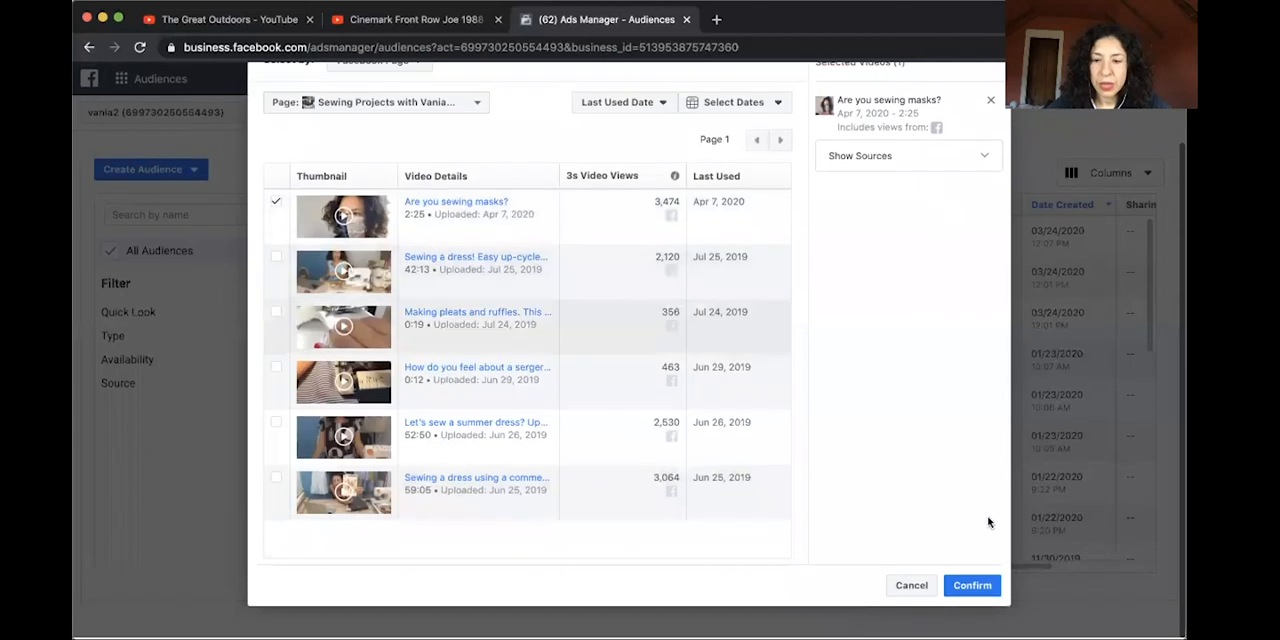
pyautogui.click(971, 587)
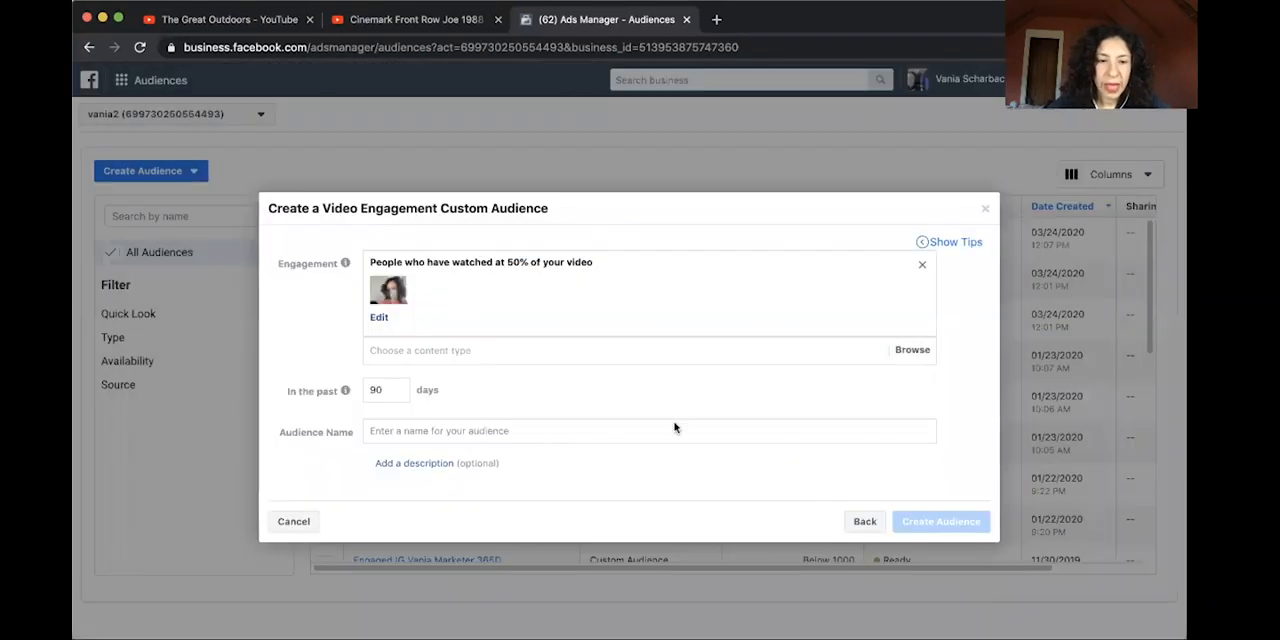
# Name the audience "Mask making video 50% 90d", create it and continue to the follow-up options.
pyautogui.click(438, 432)
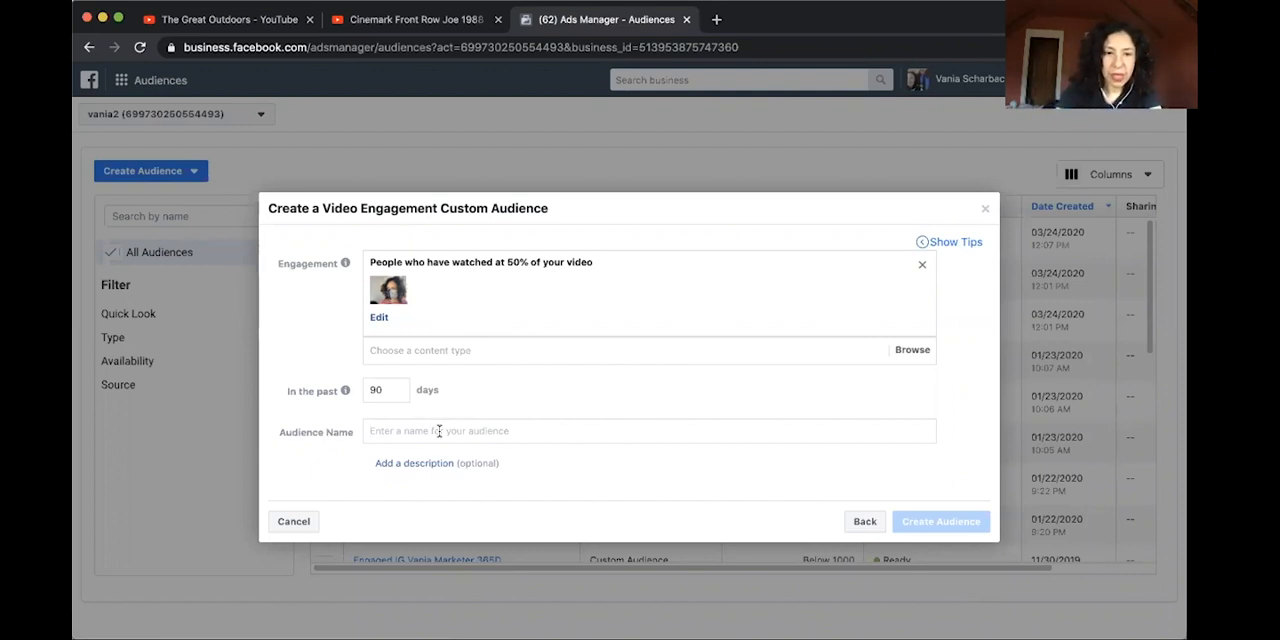
pyautogui.write('Mas')
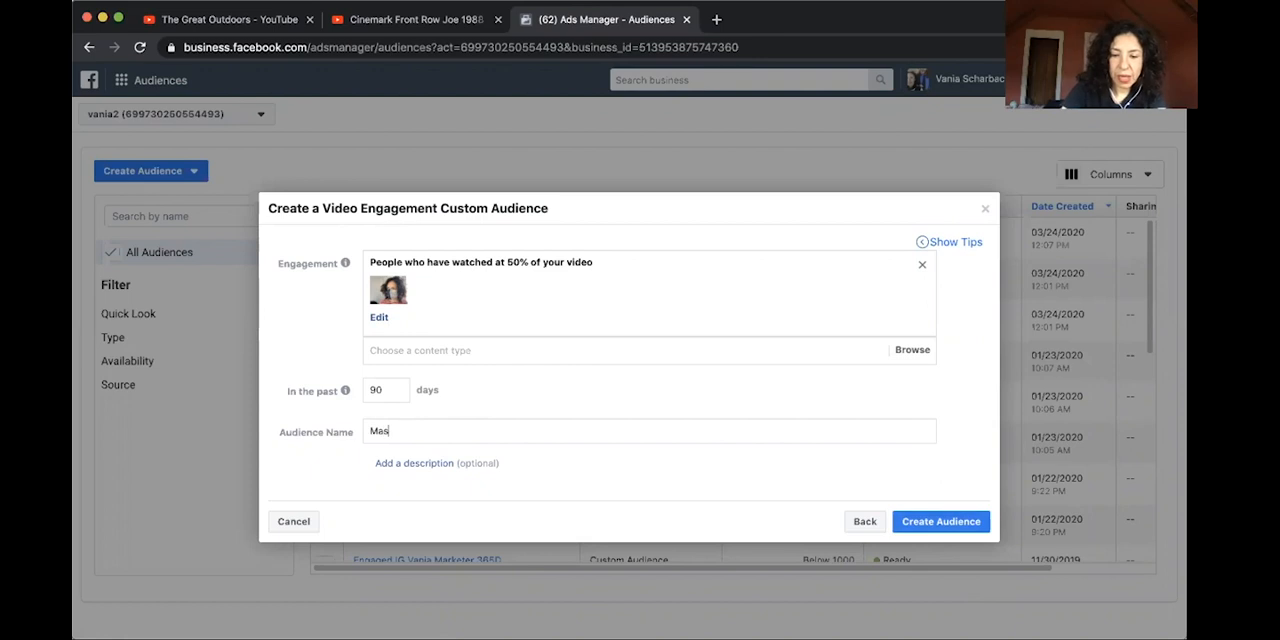
pyautogui.write('ki making video')
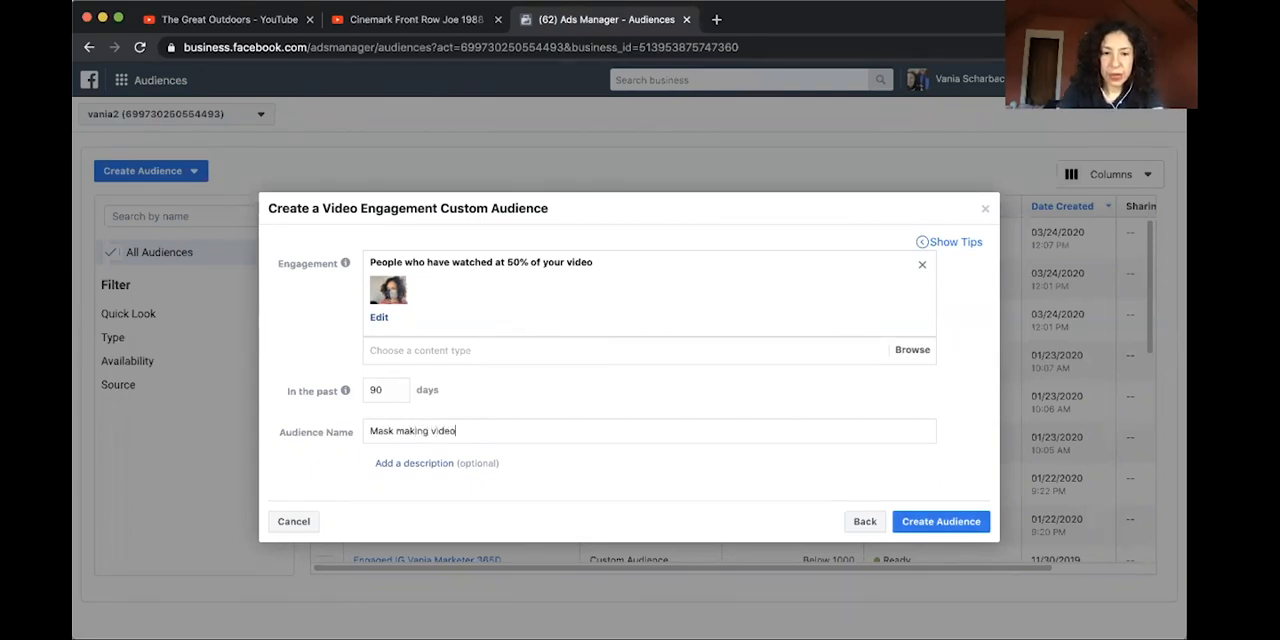
pyautogui.write(' 5')
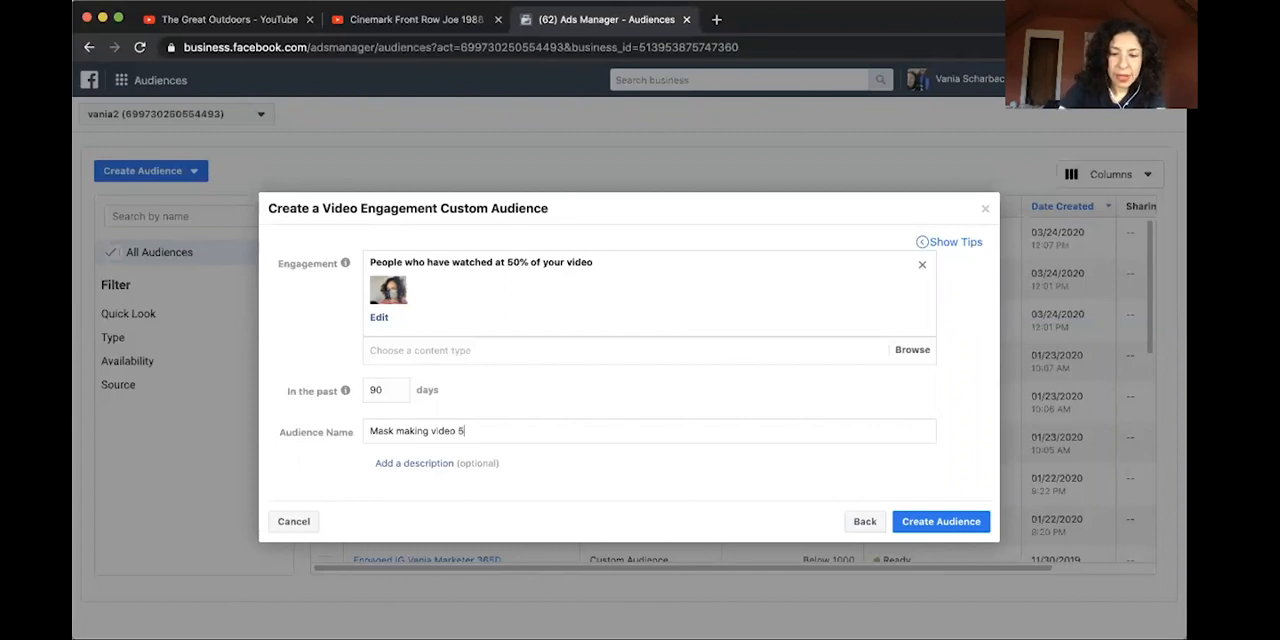
pyautogui.write('0% 90d')
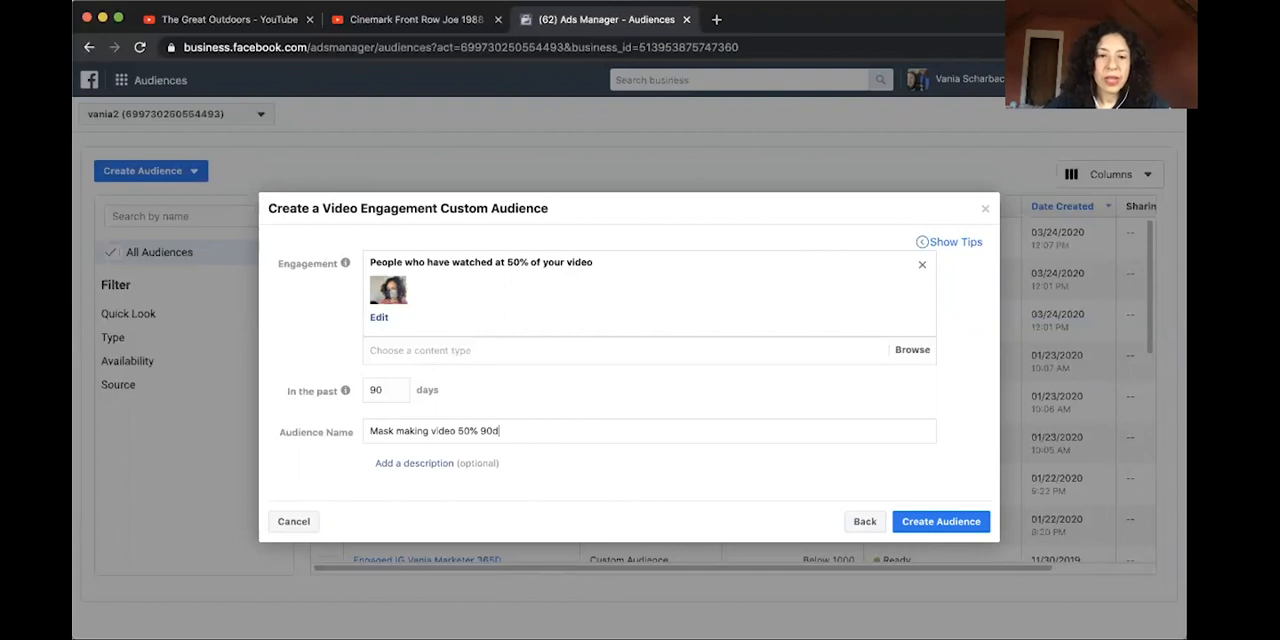
pyautogui.click(906, 524)
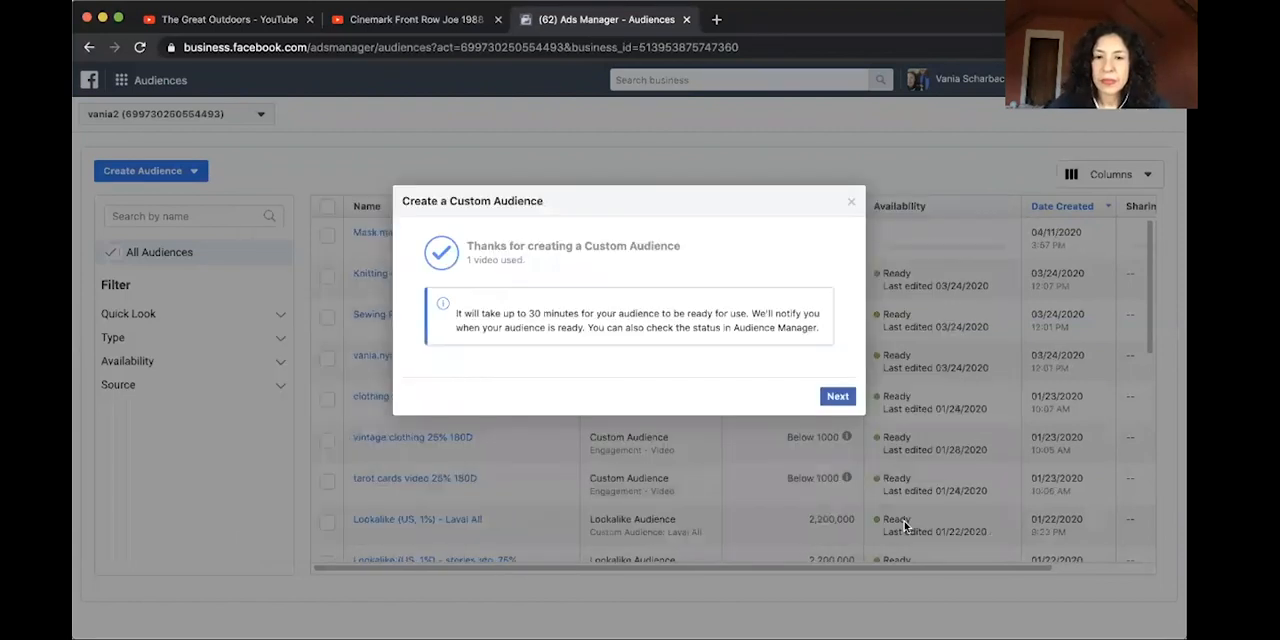
pyautogui.click(834, 397)
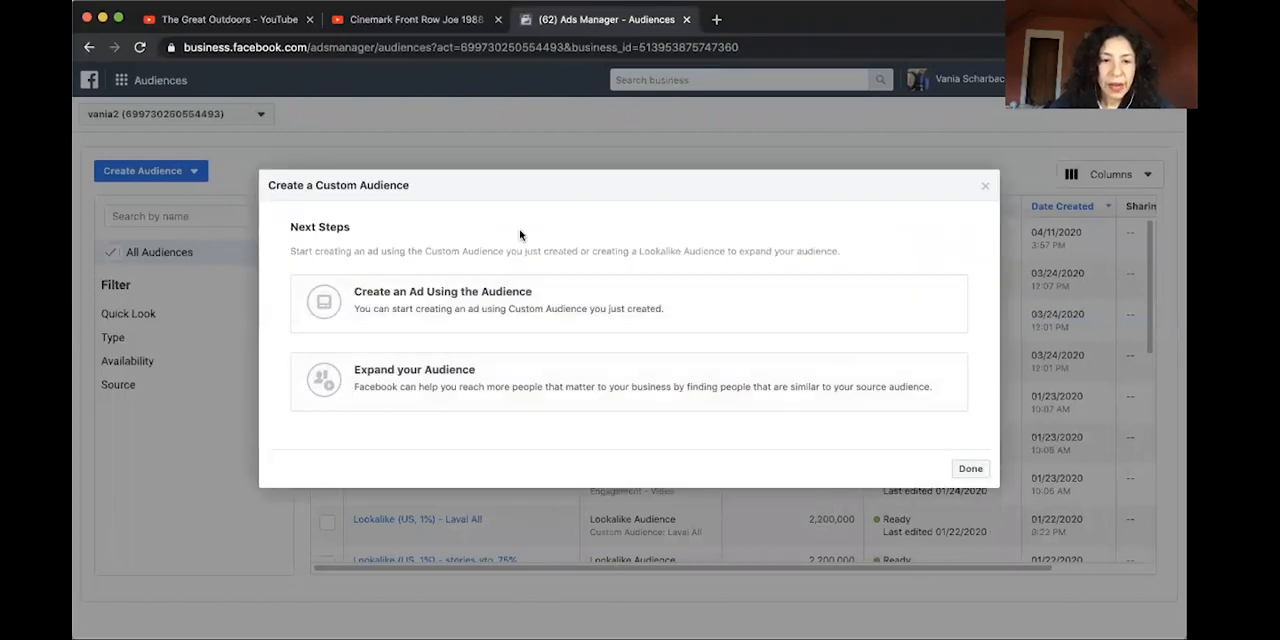
# Finish the custom audience setup without choosing a follow-up option and check the new audience's entry in the audience list.
pyautogui.click(962, 468)
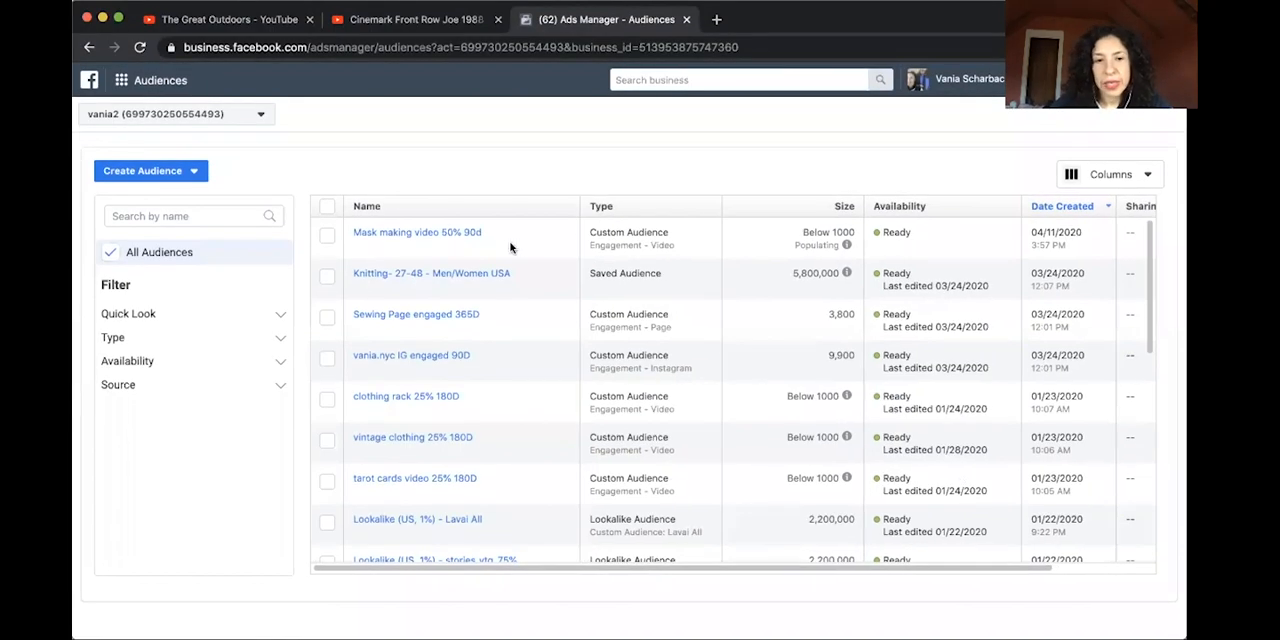
pyautogui.moveTo(437, 240)
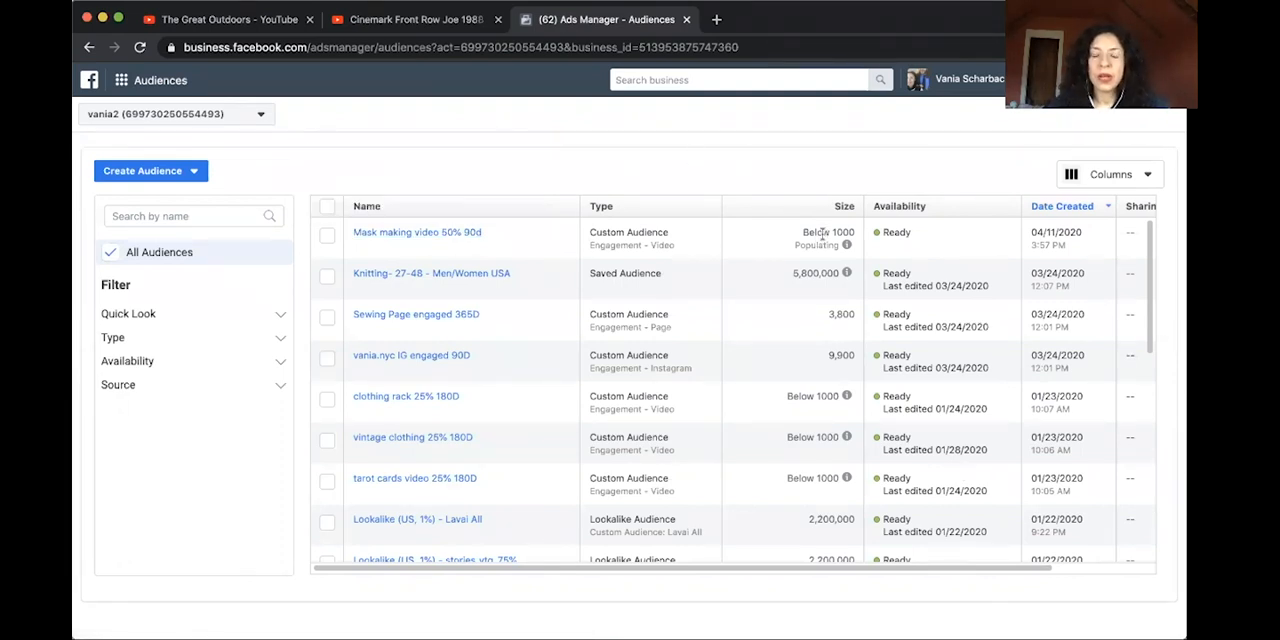
pyautogui.moveTo(368, 240)
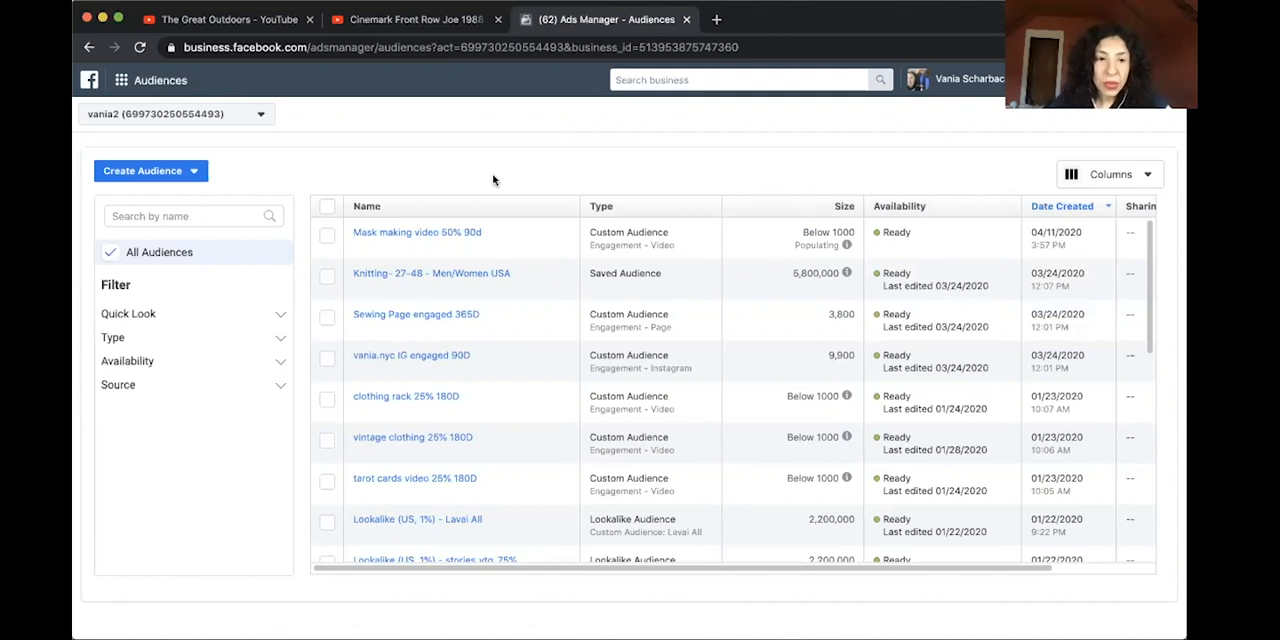
# Start a new lookalike audience with the custom audience "Mask making video 50% 90d" as its source.
pyautogui.click(196, 173)
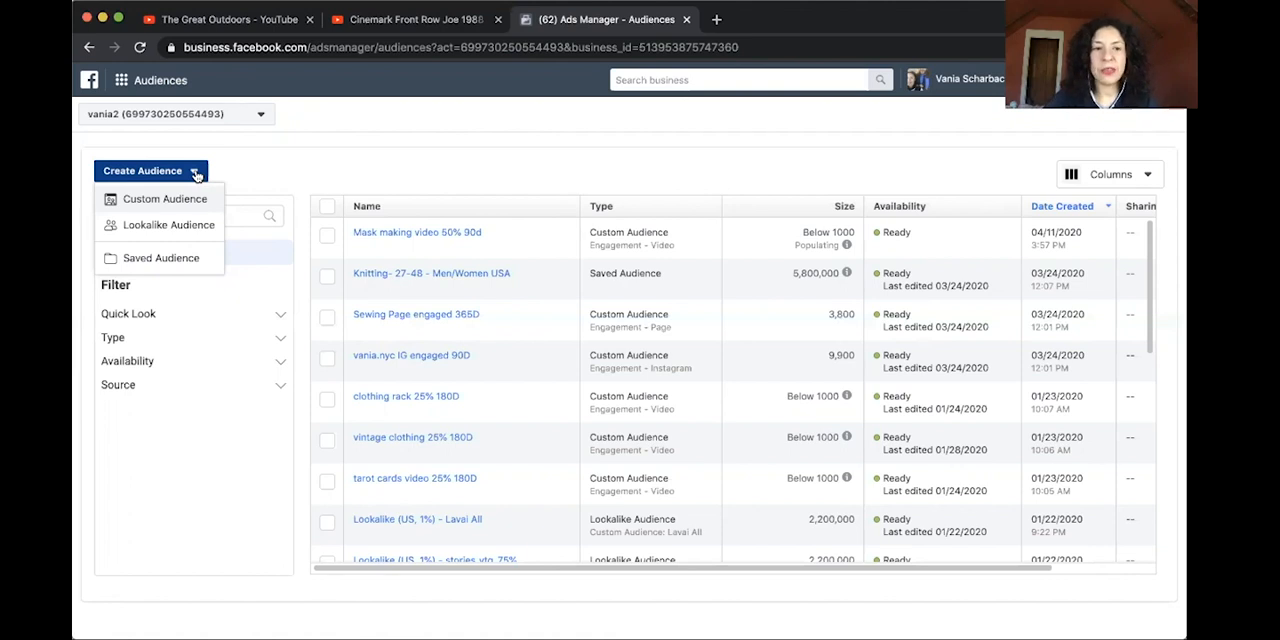
pyautogui.click(182, 226)
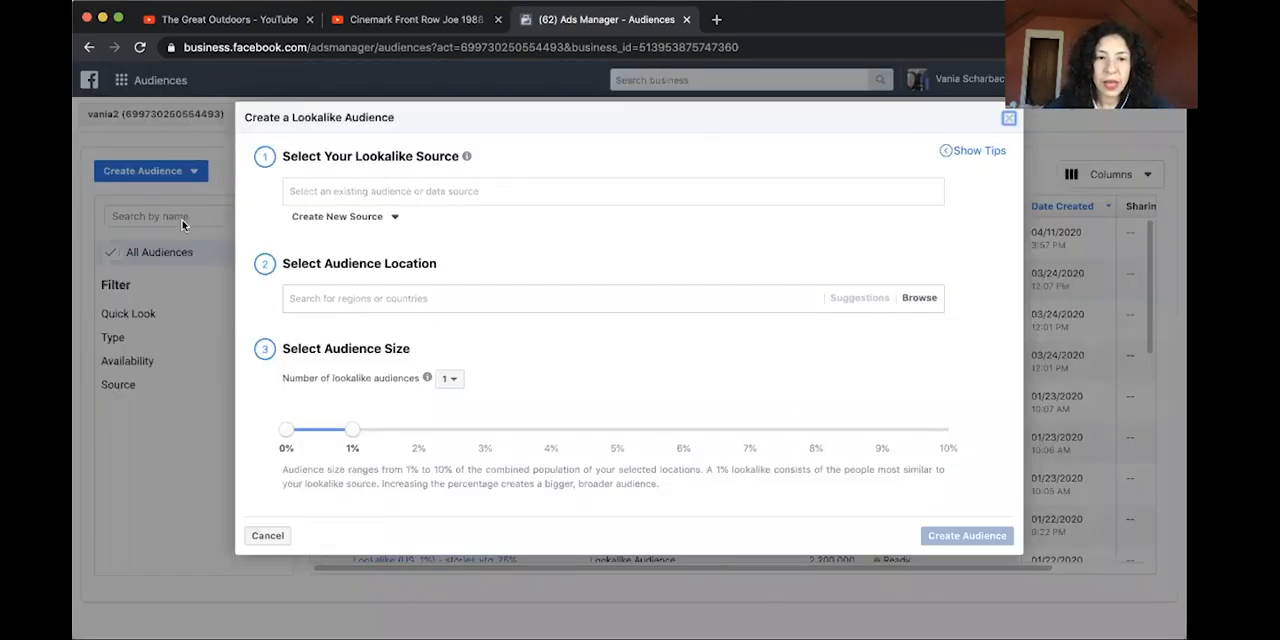
pyautogui.click(322, 194)
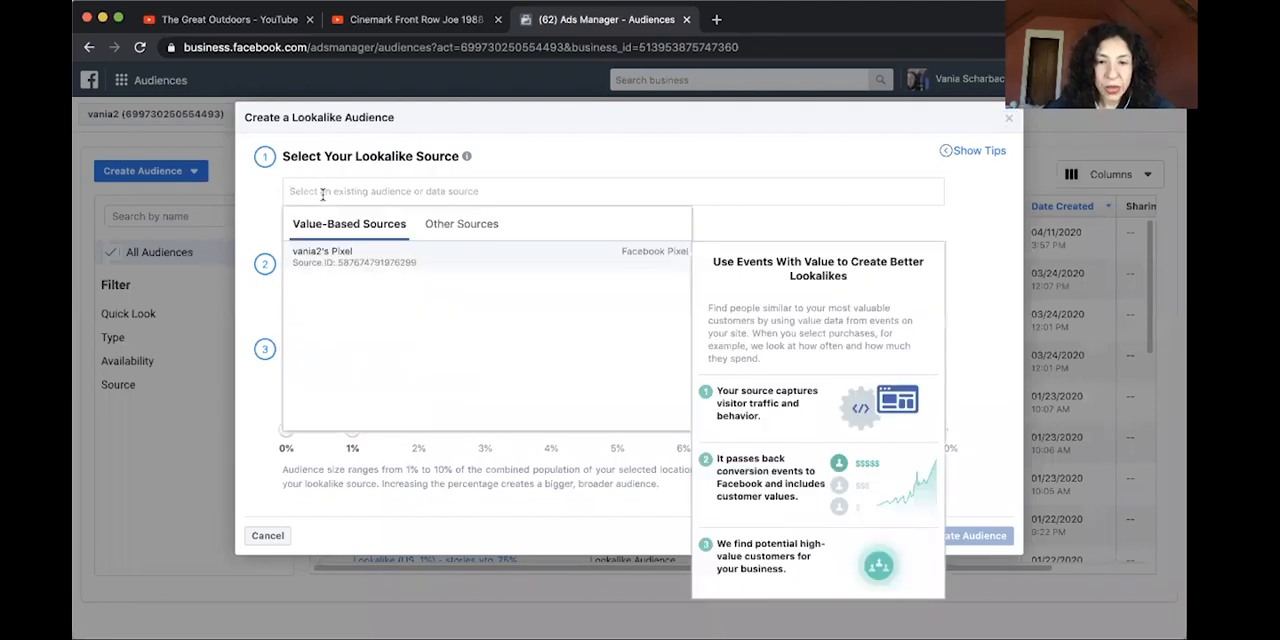
pyautogui.click(477, 232)
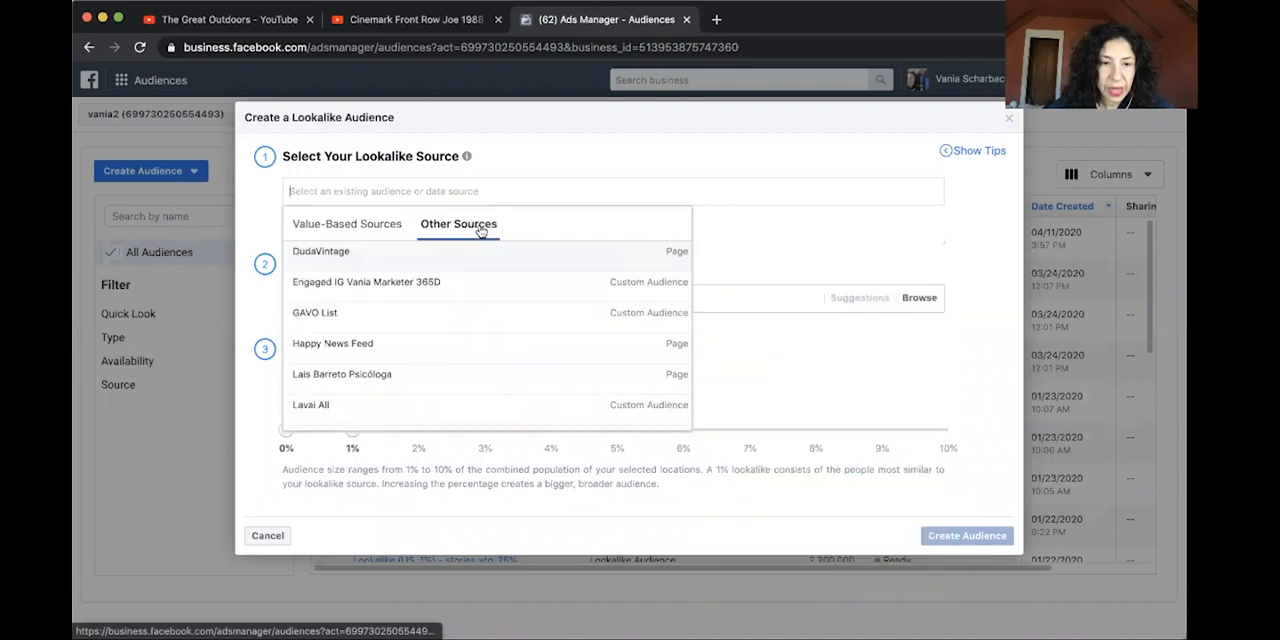
pyautogui.scroll(-3, 393, 285)
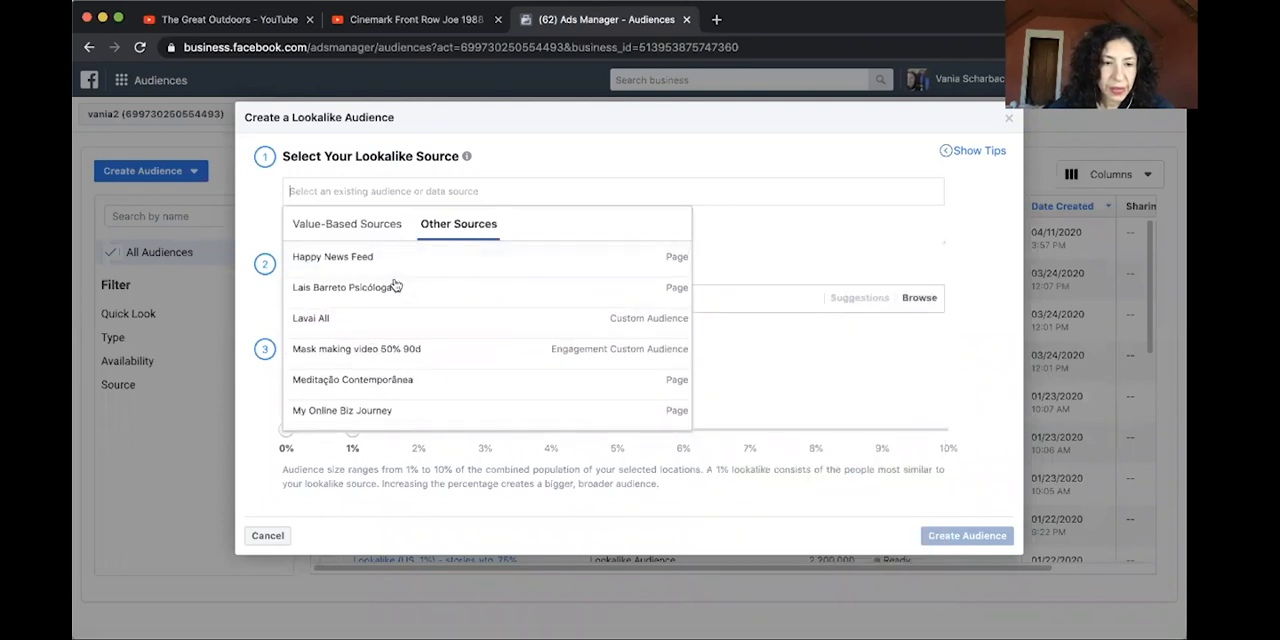
pyautogui.click(415, 335)
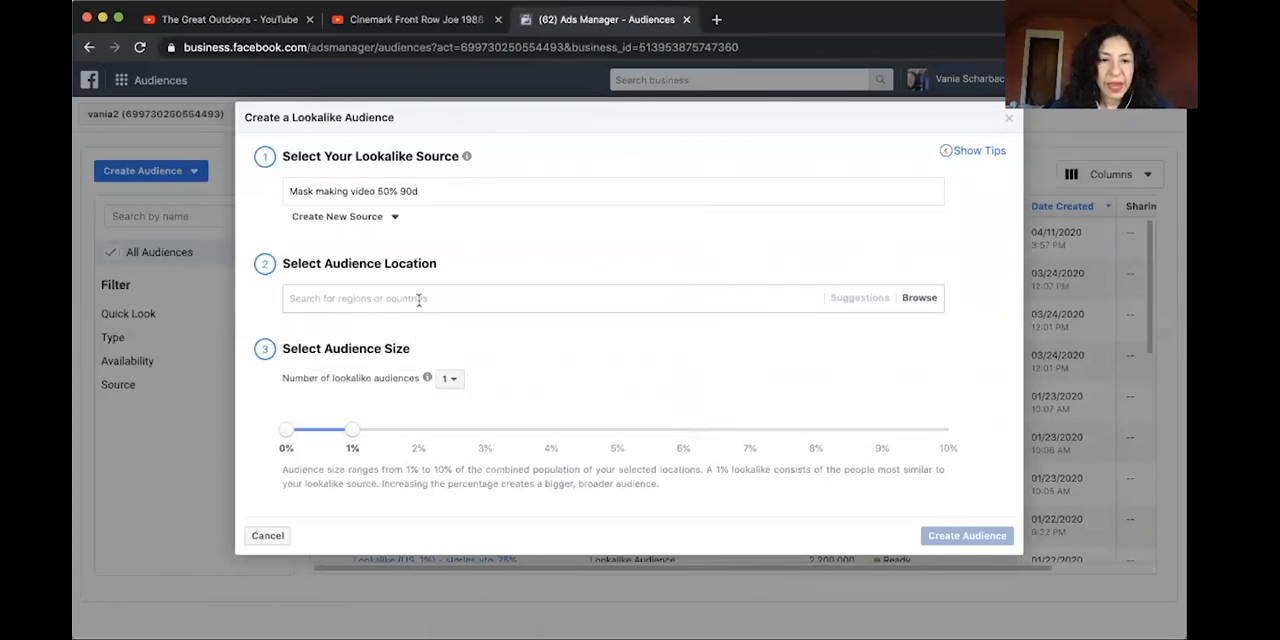
# Set the lookalike audience's location to United States and create the single audience at the 1% size.
pyautogui.click(419, 298)
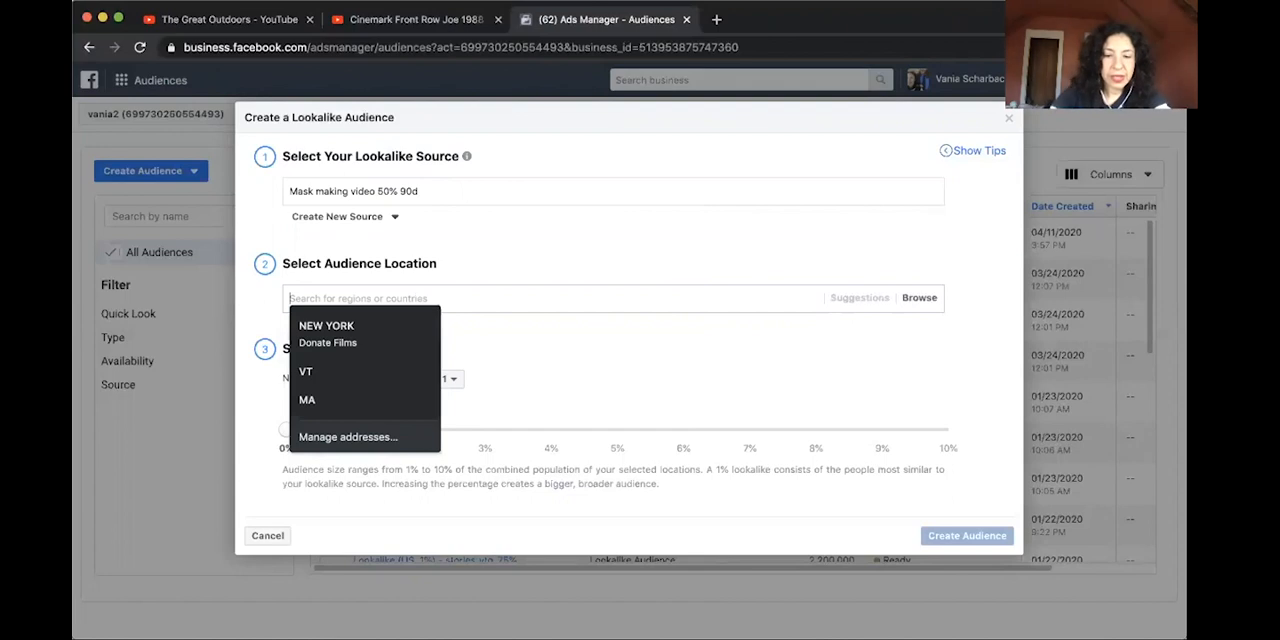
pyautogui.write('united')
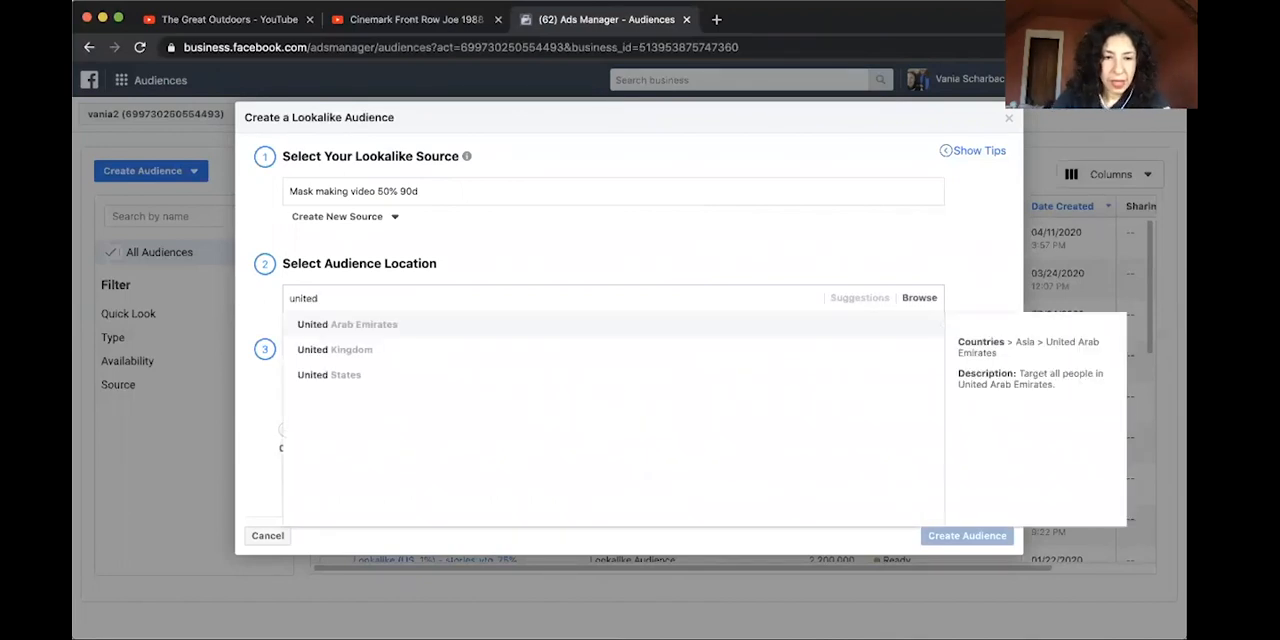
pyautogui.click(400, 372)
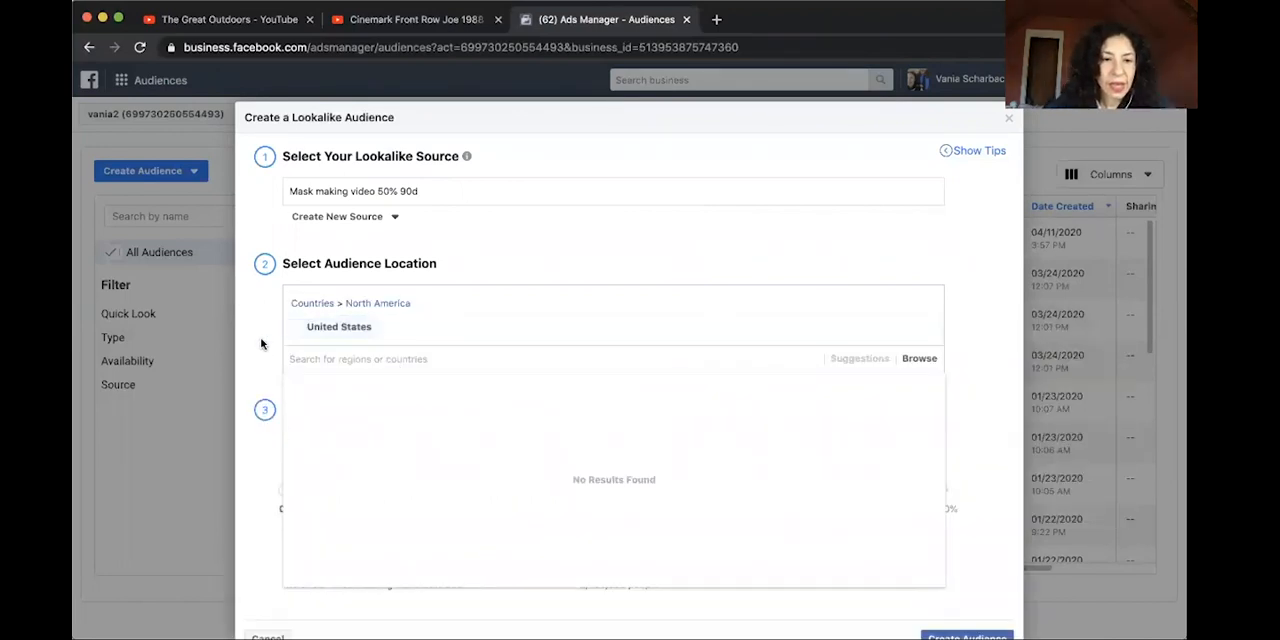
pyautogui.click(263, 344)
pyautogui.scroll(-1, 448, 400)
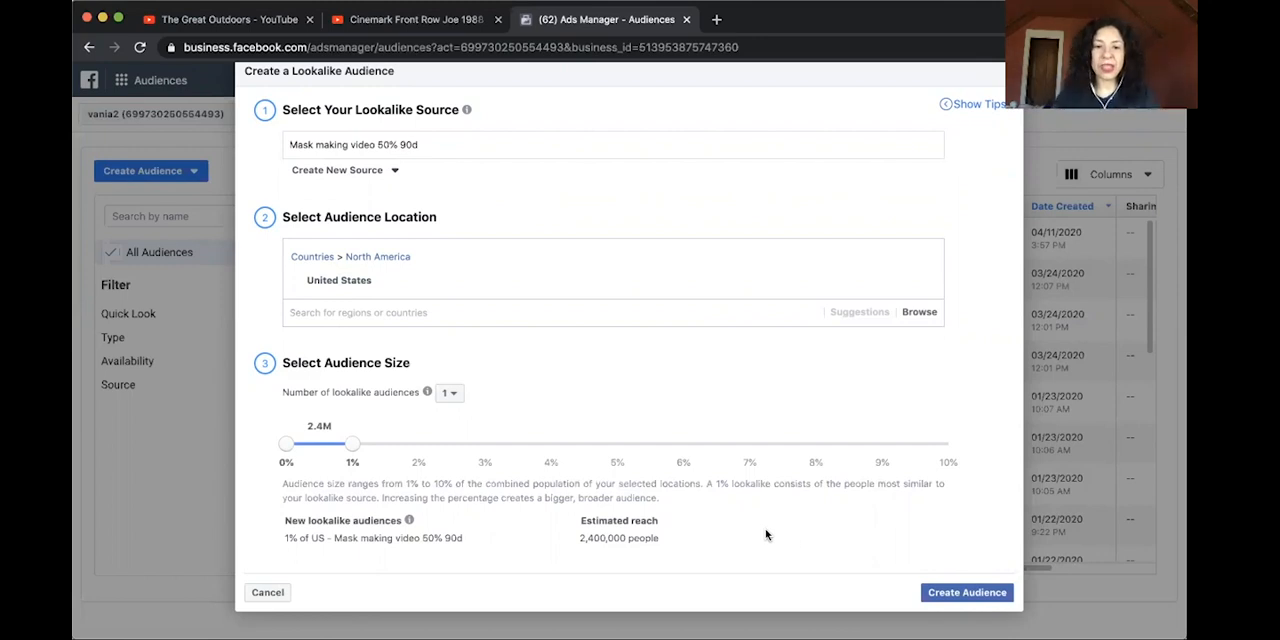
pyautogui.click(941, 592)
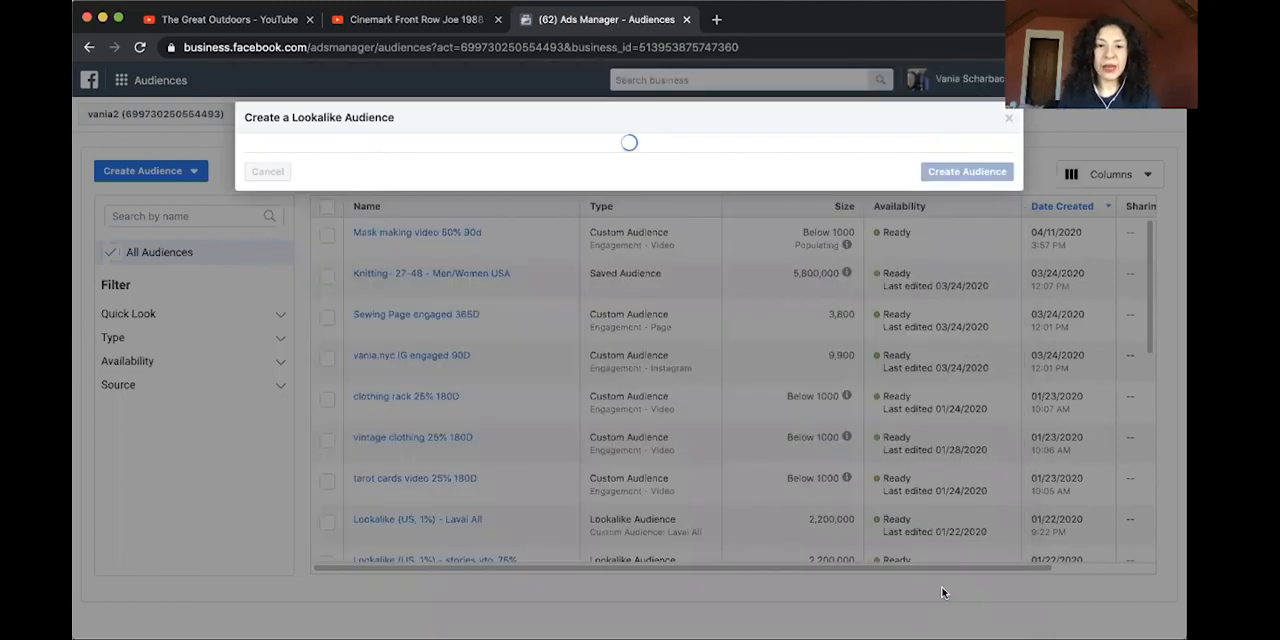